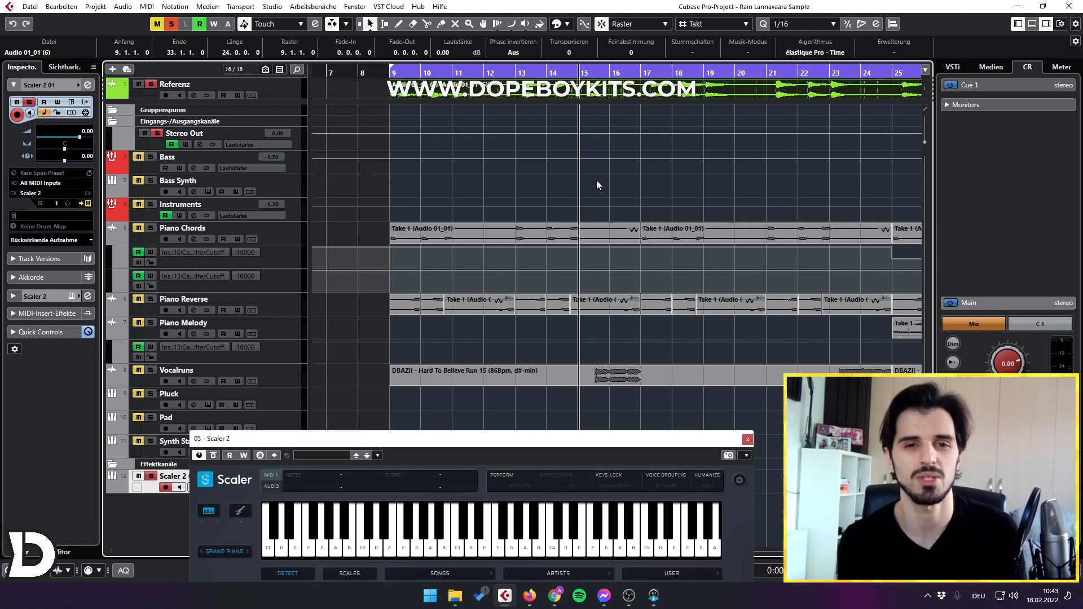
# Open the Piano Chords channel settings and examine the RVox Stereo insert's compression setting.
pyautogui.click(597, 181)
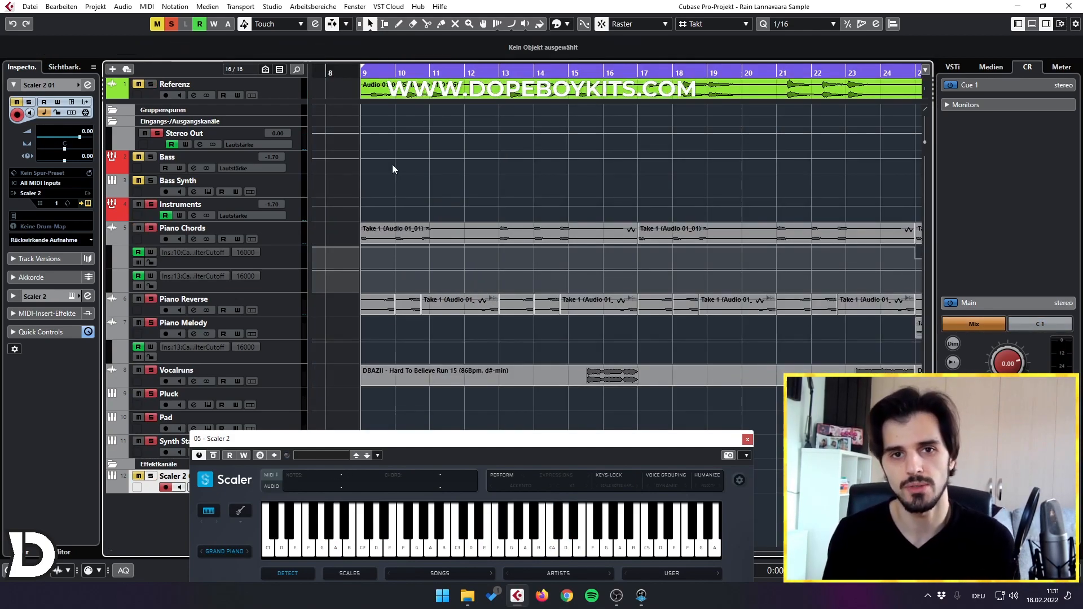
pyautogui.click(194, 239)
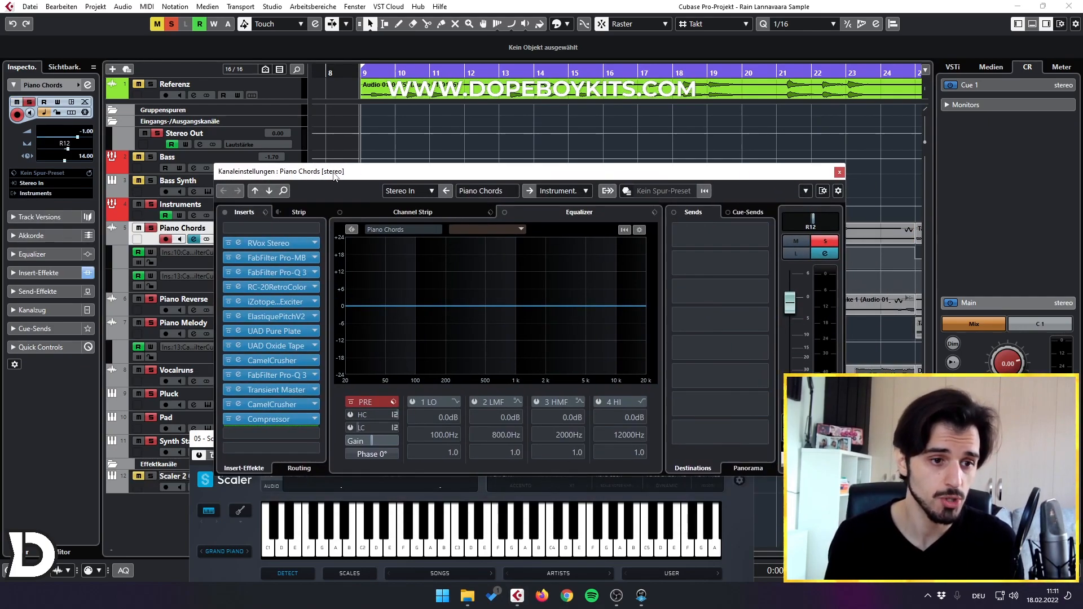
pyautogui.moveTo(334, 176); pyautogui.dragTo(537, 176)
pyautogui.click(463, 238)
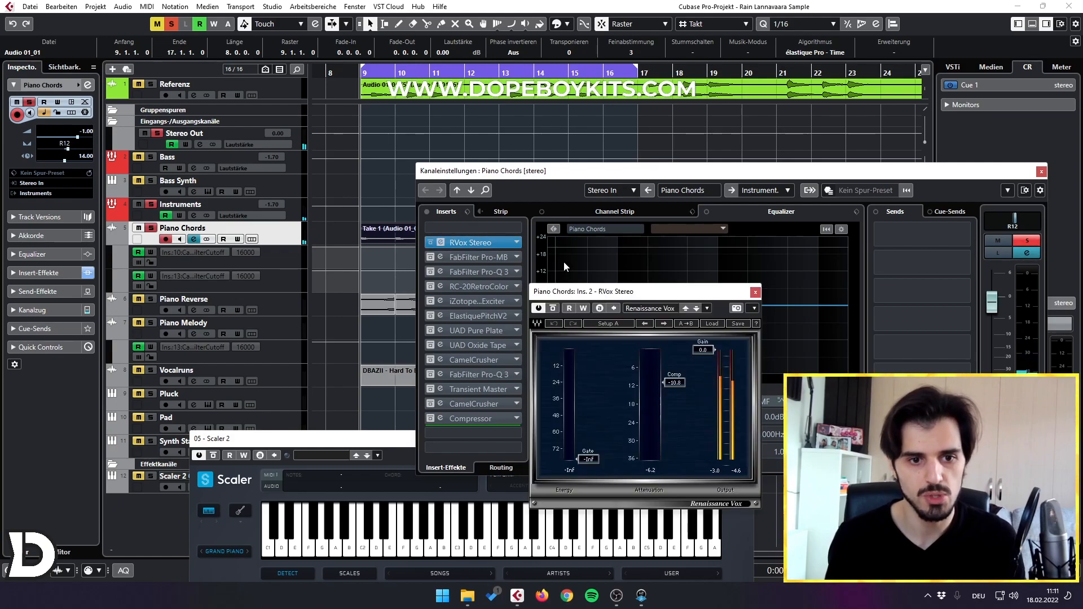
pyautogui.moveTo(601, 298); pyautogui.dragTo(376, 227)
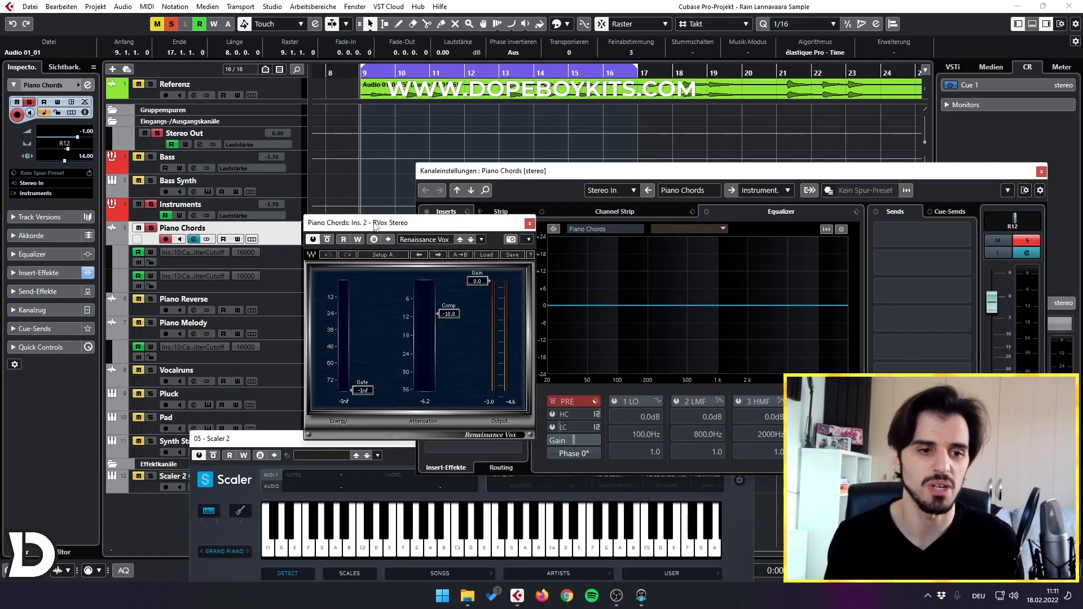
pyautogui.moveTo(448, 313)
pyautogui.mouseDown()
pyautogui.moveTo(448, 296)
pyautogui.moveTo(448, 356)
pyautogui.moveTo(448, 312)
pyautogui.mouseUp()
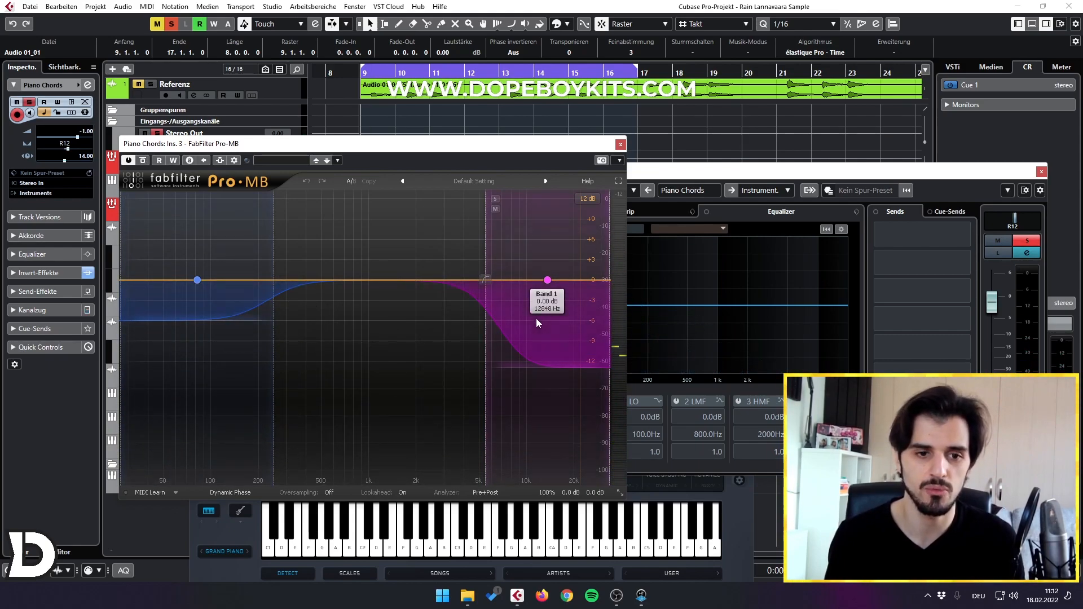
# Audition the piano chords through FabFilter Pro-MB and review the first FabFilter Pro-Q 3 insert's low and high roll-offs.
pyautogui.press('space')
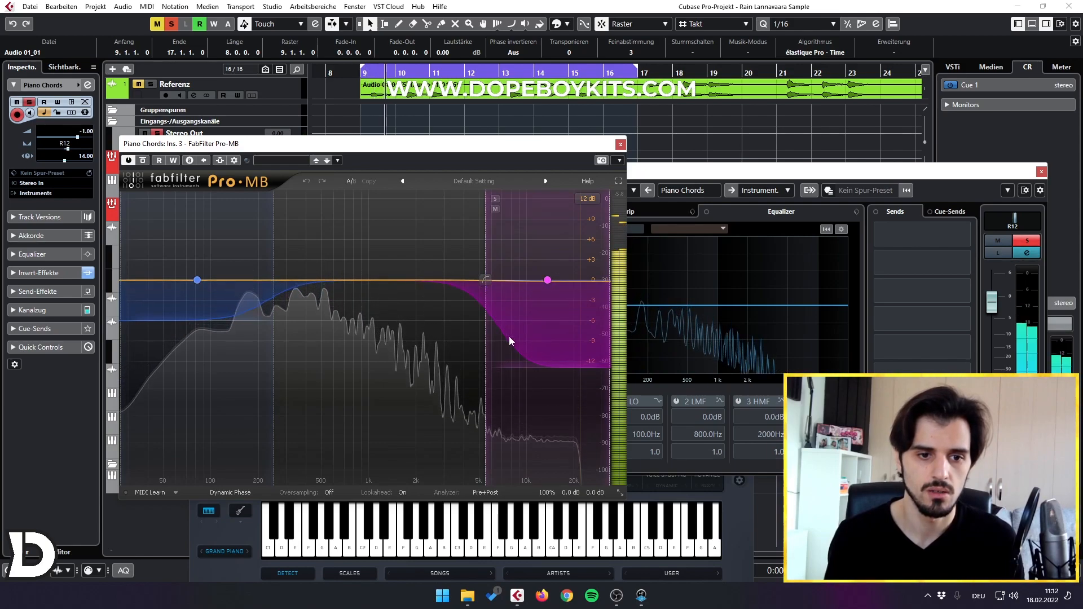
pyautogui.press('space')
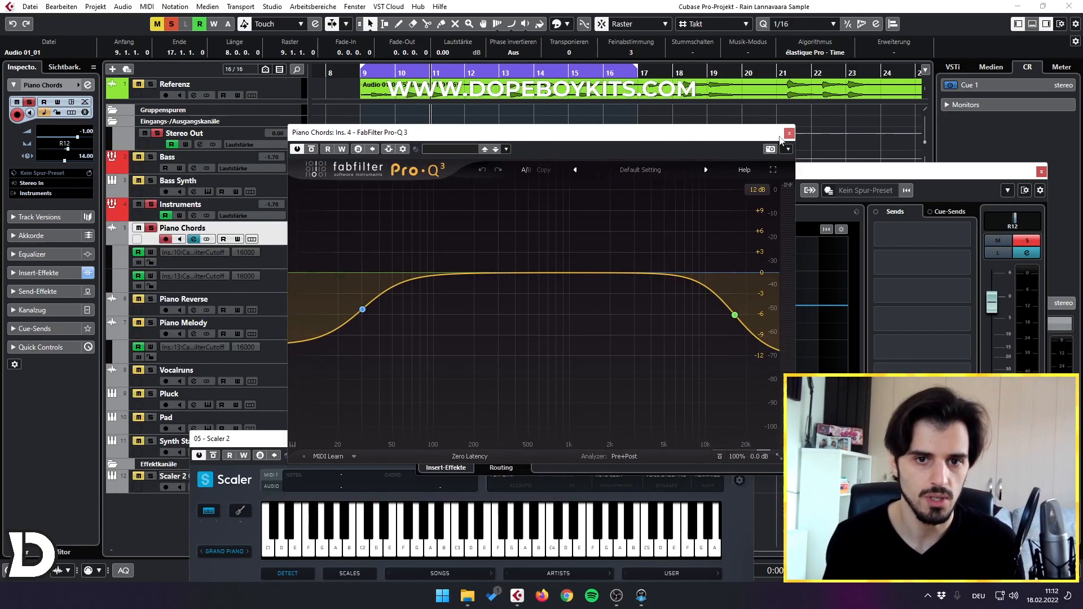
pyautogui.moveTo(766, 139); pyautogui.dragTo(788, 146)
pyautogui.click(810, 140)
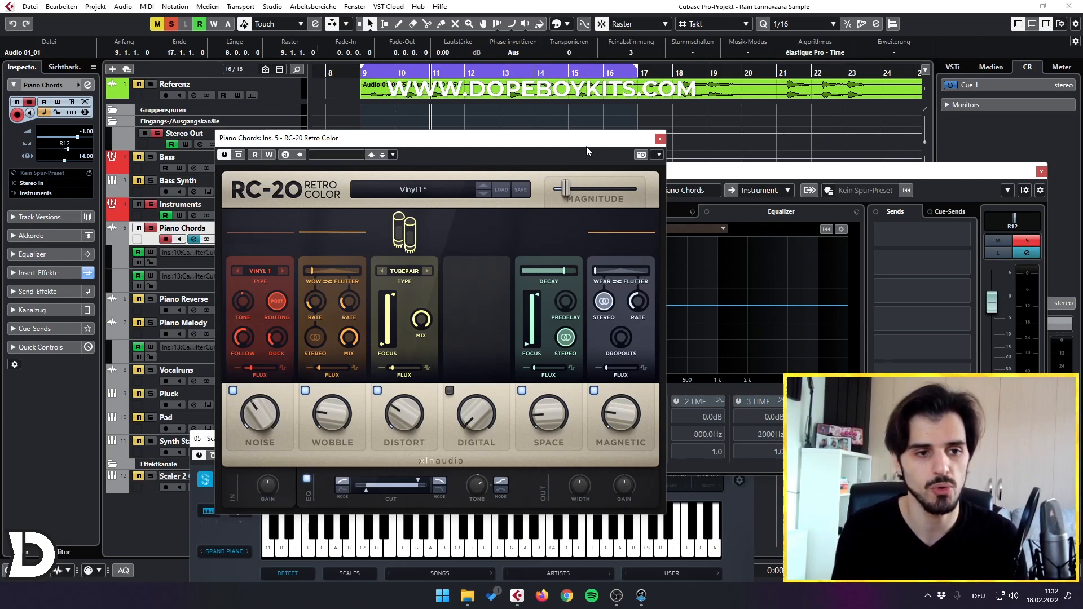
# Examine the RC-20 Retro Color insert's noise, wobble, distort, space and magnetic modules on Piano Chords.
pyautogui.moveTo(586, 147); pyautogui.dragTo(581, 143)
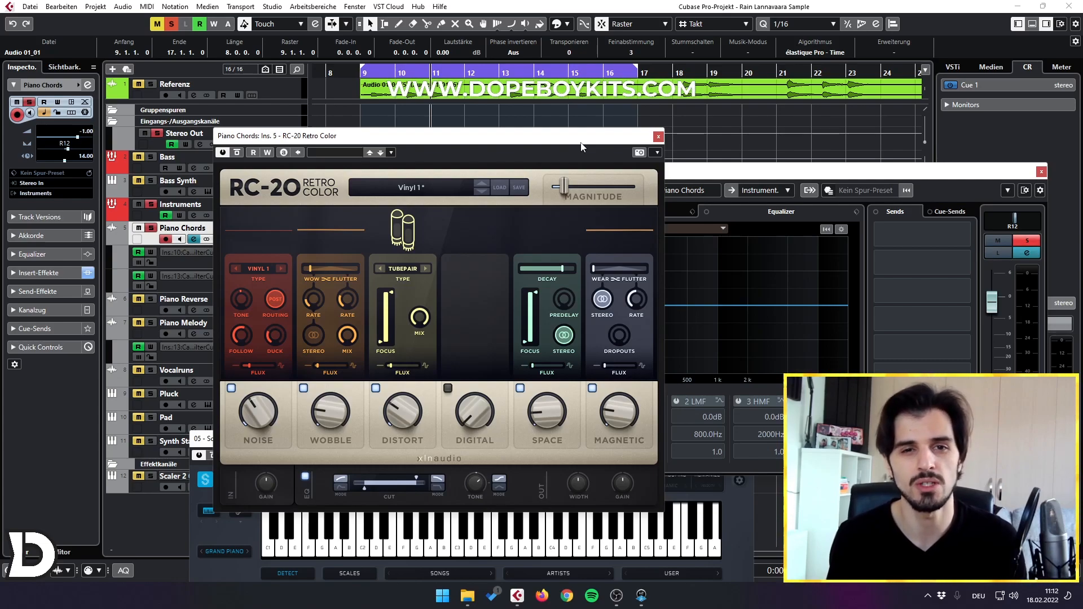
pyautogui.moveTo(583, 147); pyautogui.dragTo(600, 151)
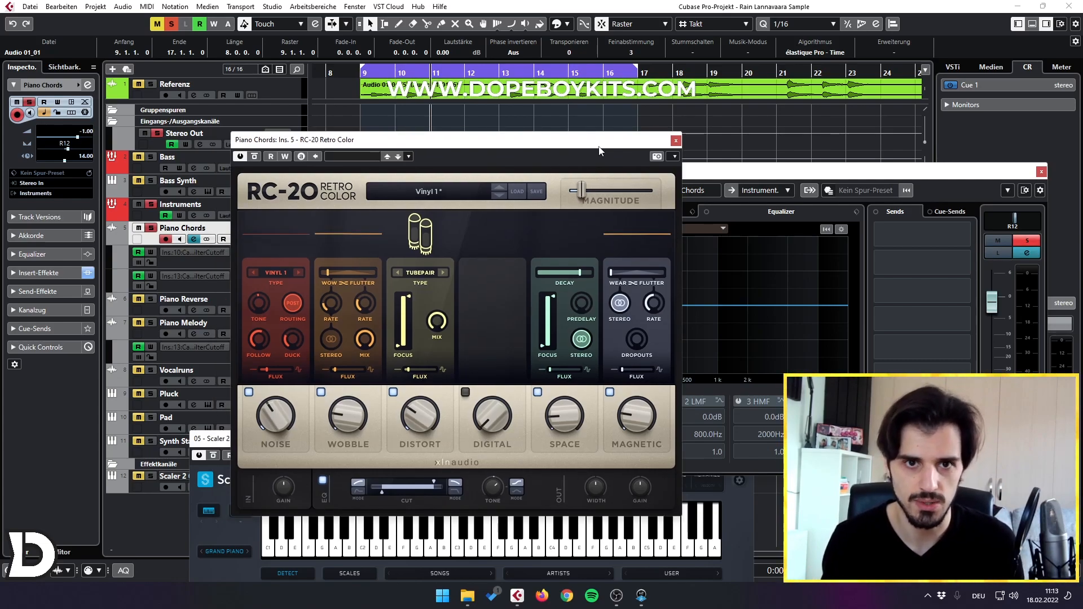
pyautogui.moveTo(600, 151); pyautogui.dragTo(640, 132)
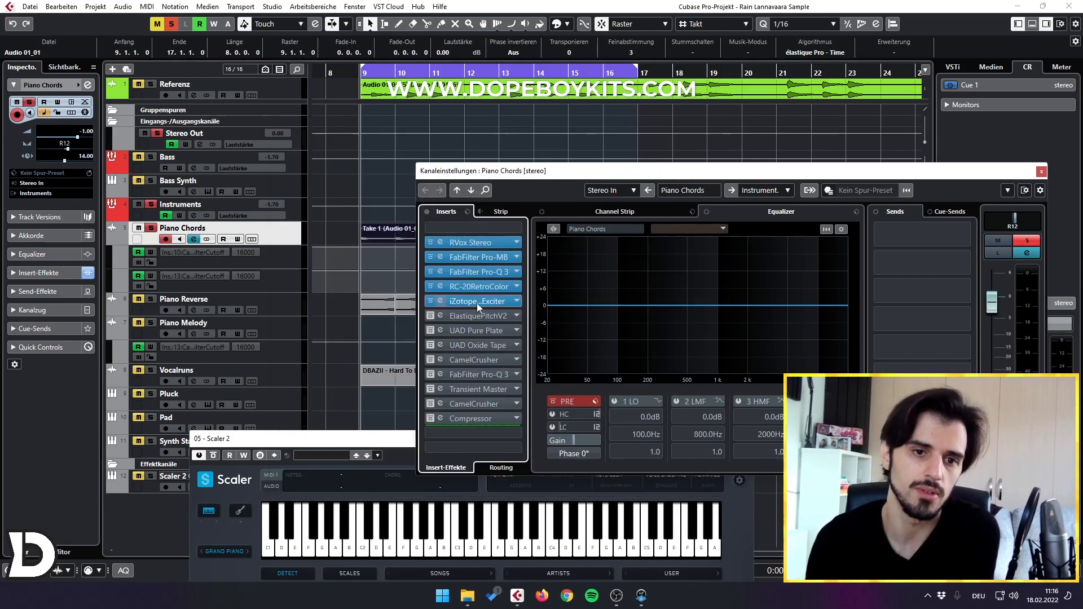
# Review the iZotope Ozone 5 Exciter insert and play back the piano chords with the first five inserts active.
pyautogui.click(476, 303)
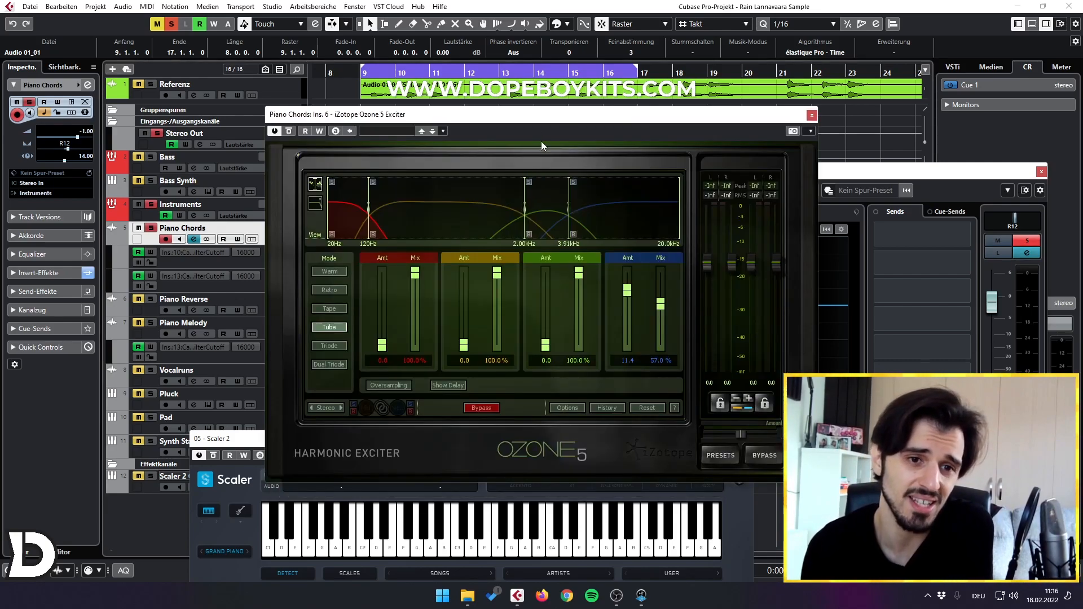
pyautogui.moveTo(544, 114); pyautogui.dragTo(535, 129)
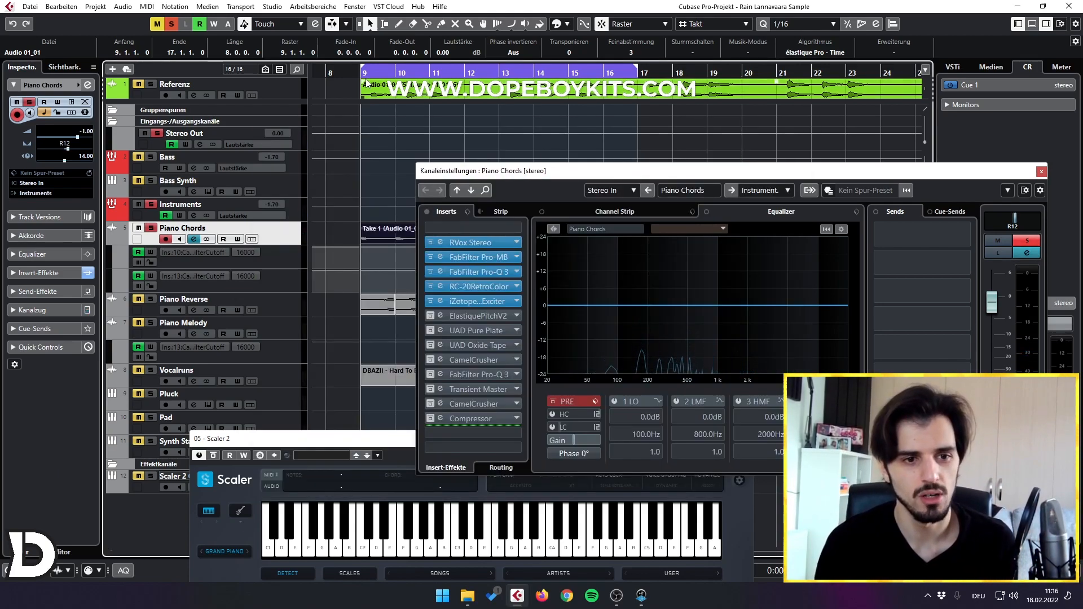
pyautogui.press('space')
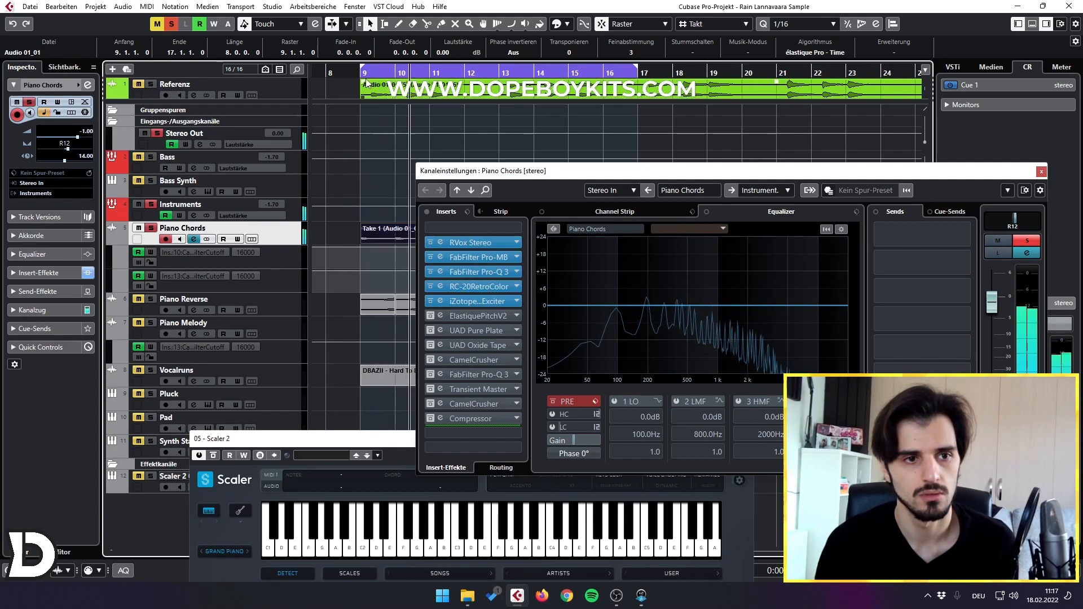
pyautogui.press('space')
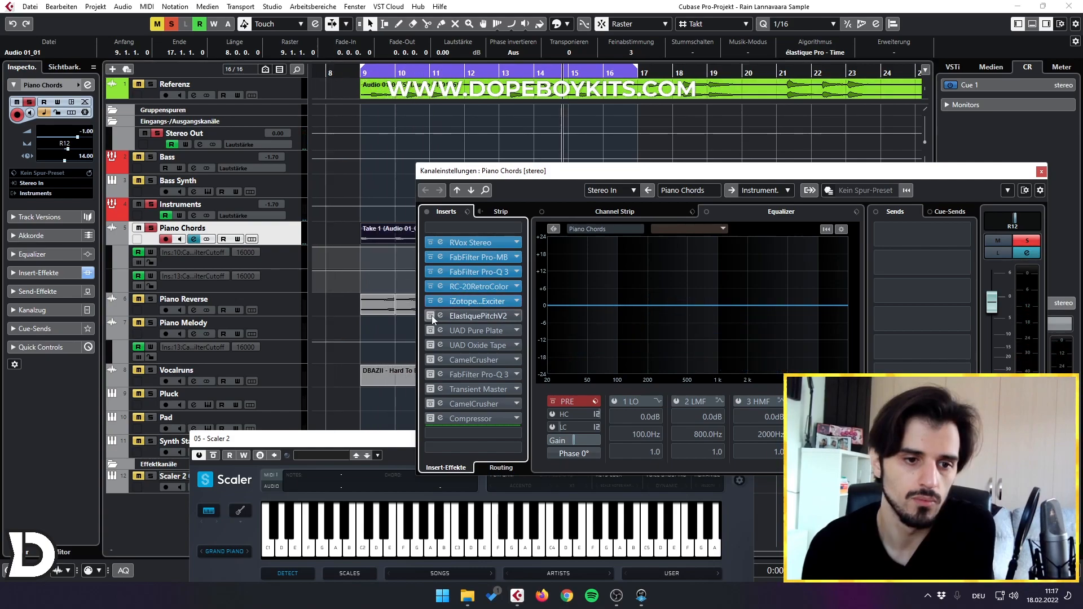
# Activate the ElastiquePitchV2 insert, try its pitch at +7.00 and return it to +2.00.
pyautogui.click(430, 316)
pyautogui.click(479, 316)
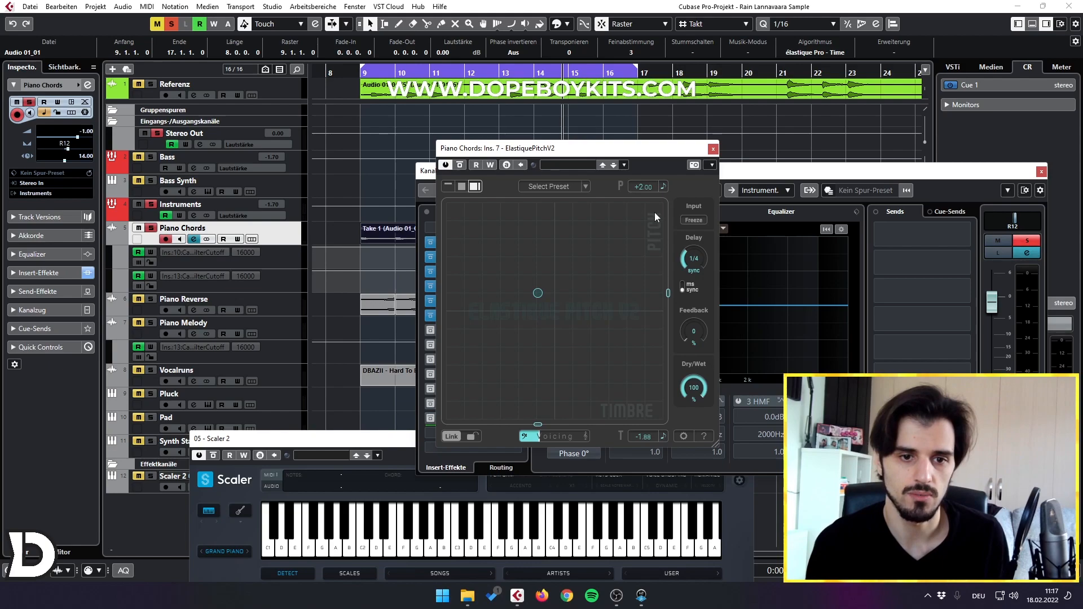
pyautogui.moveTo(668, 291); pyautogui.dragTo(661, 249)
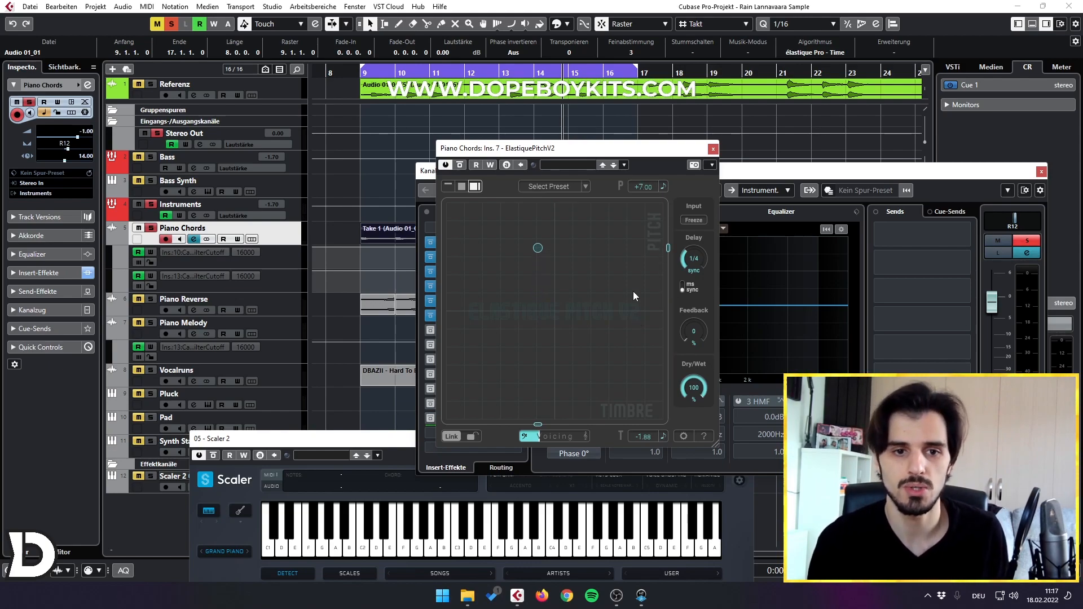
pyautogui.moveTo(668, 249); pyautogui.dragTo(676, 296)
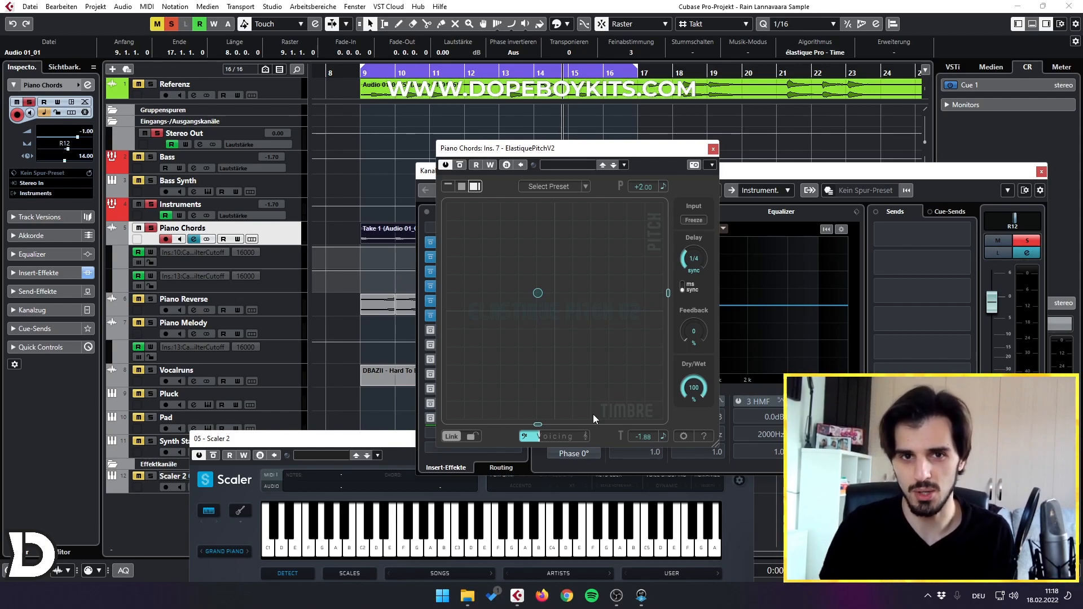
# Audition the piano chords through ElastiquePitchV2 and close the plugin.
pyautogui.press('space')
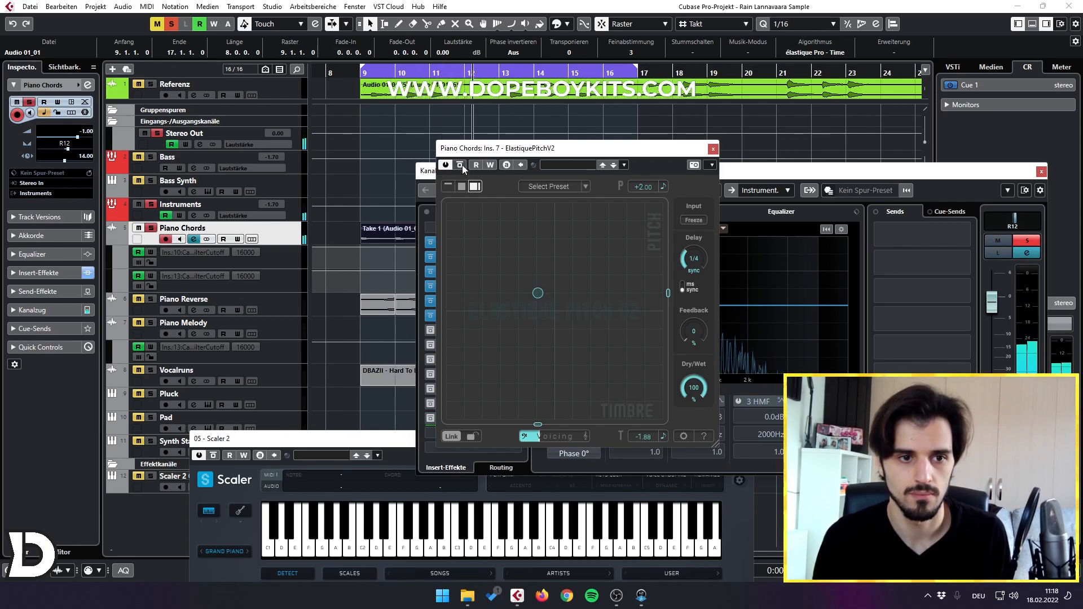
pyautogui.moveTo(475, 154); pyautogui.dragTo(469, 142)
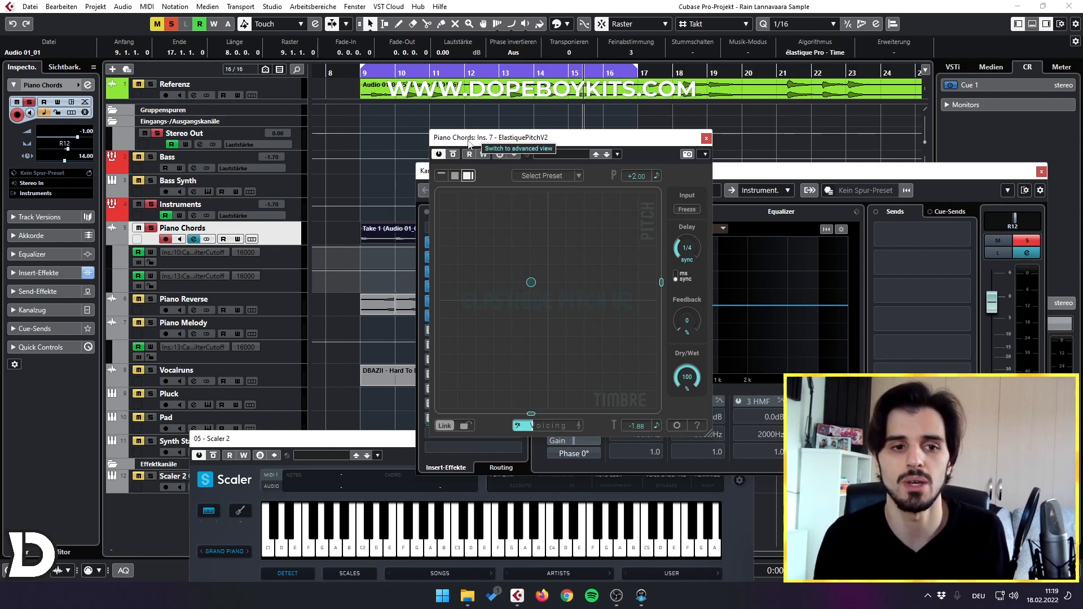
pyautogui.click(706, 138)
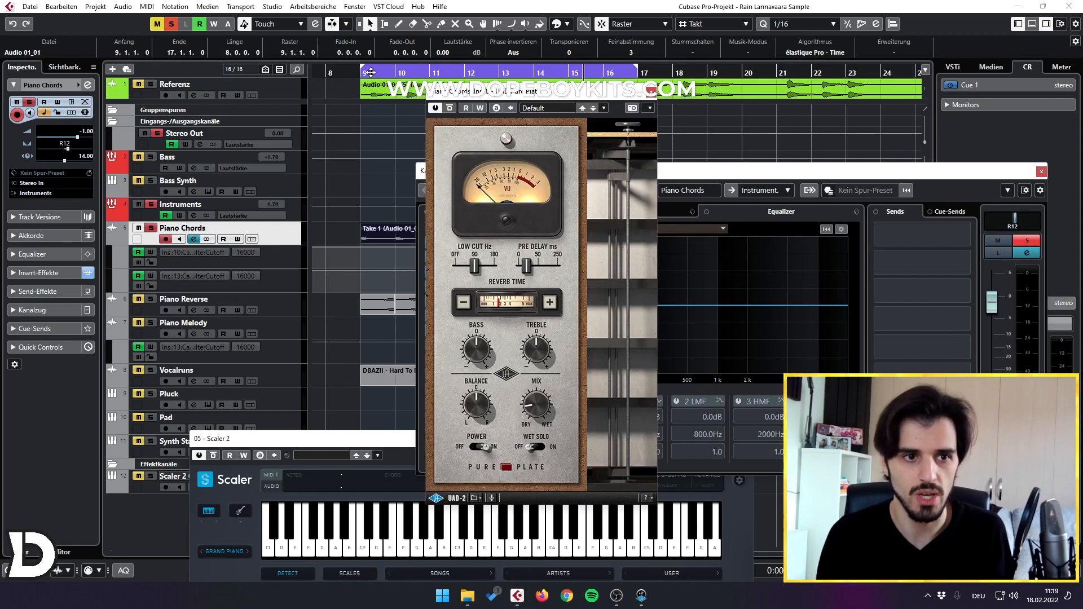
# Play the piano chords from bar 9 with the UAD Pure Plate reverb and close the plugin.
pyautogui.moveTo(360, 74); pyautogui.dragTo(359, 84)
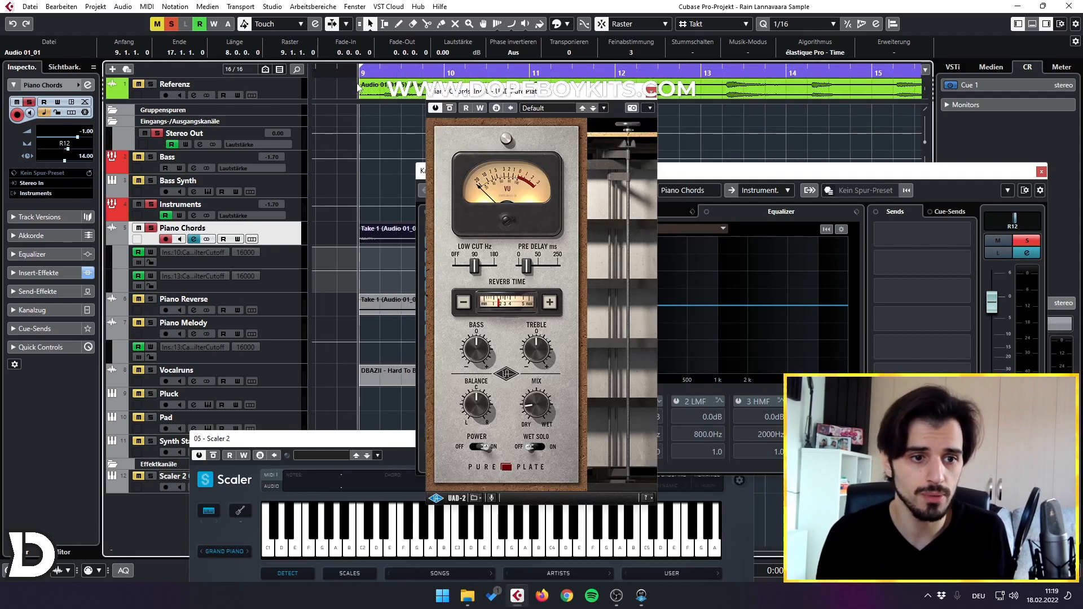
pyautogui.press('space')
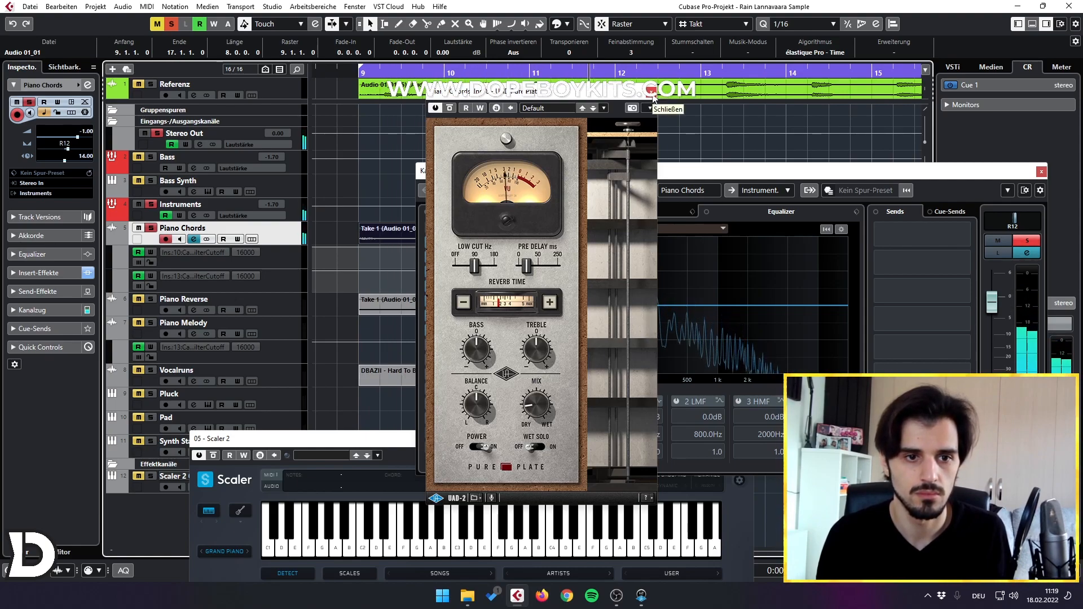
pyautogui.click(651, 93)
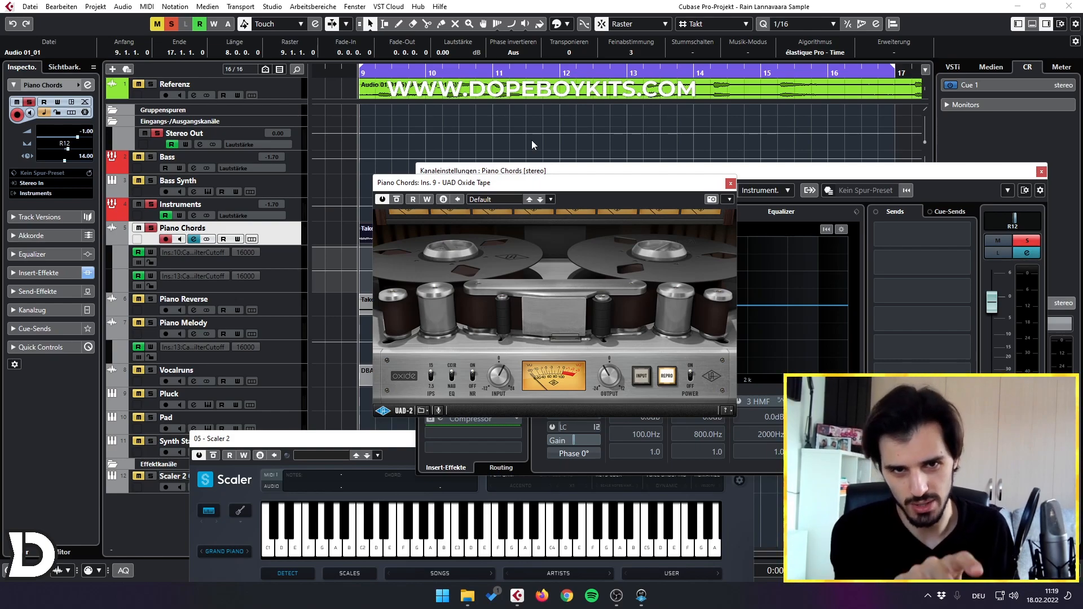
# Finish reviewing UAD Oxide Tape and check the settings of the first CamelCrusher insert.
pyautogui.click(730, 185)
pyautogui.click(441, 361)
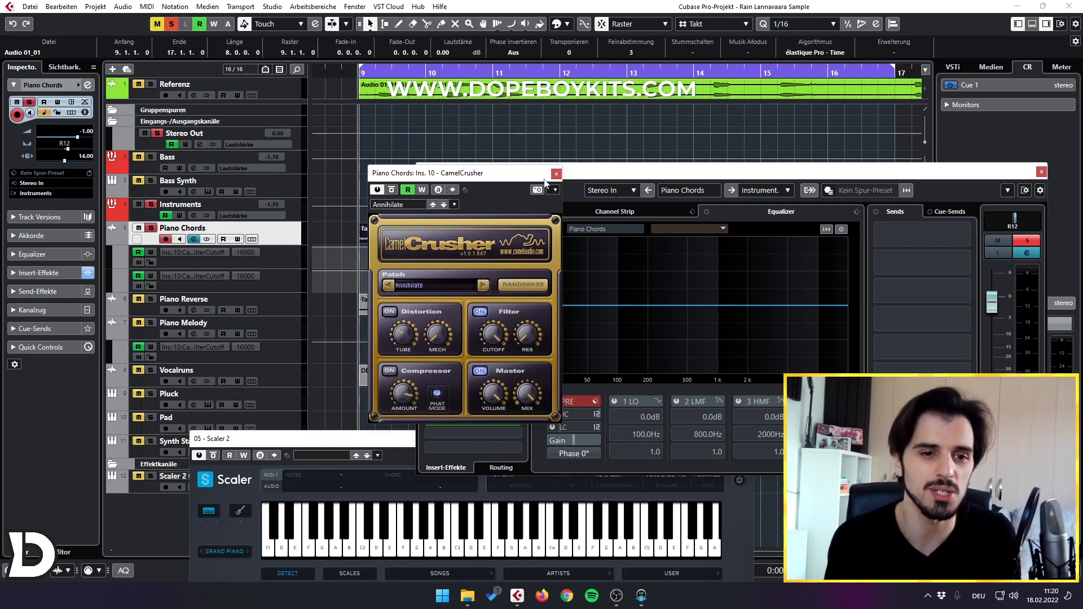
pyautogui.click(556, 174)
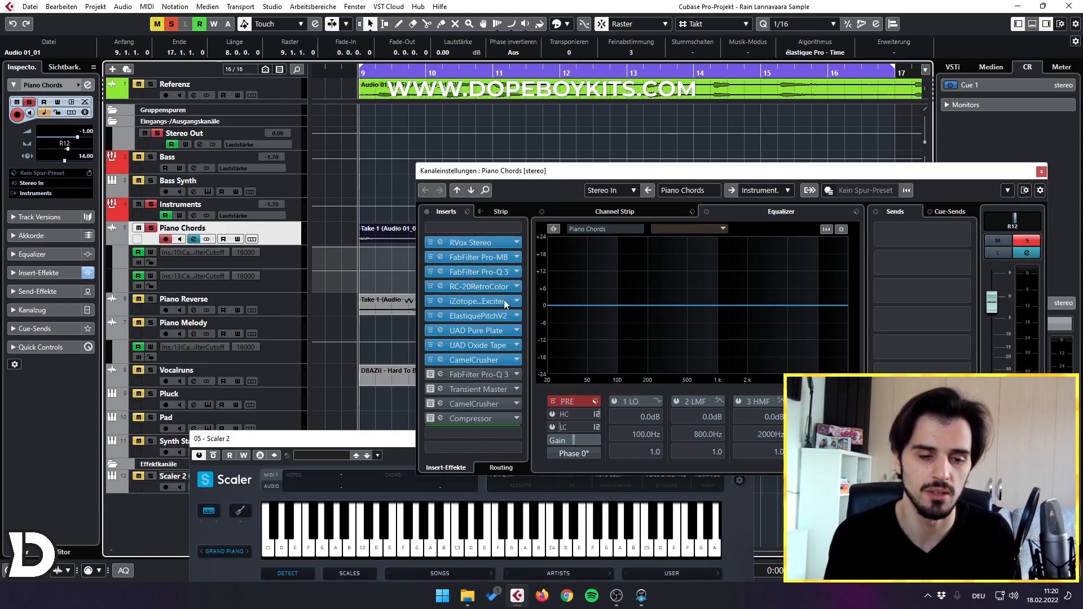
# Examine the second FabFilter Pro-Q 3's EQ curve and the Transient Master's sustain setting.
pyautogui.click(478, 374)
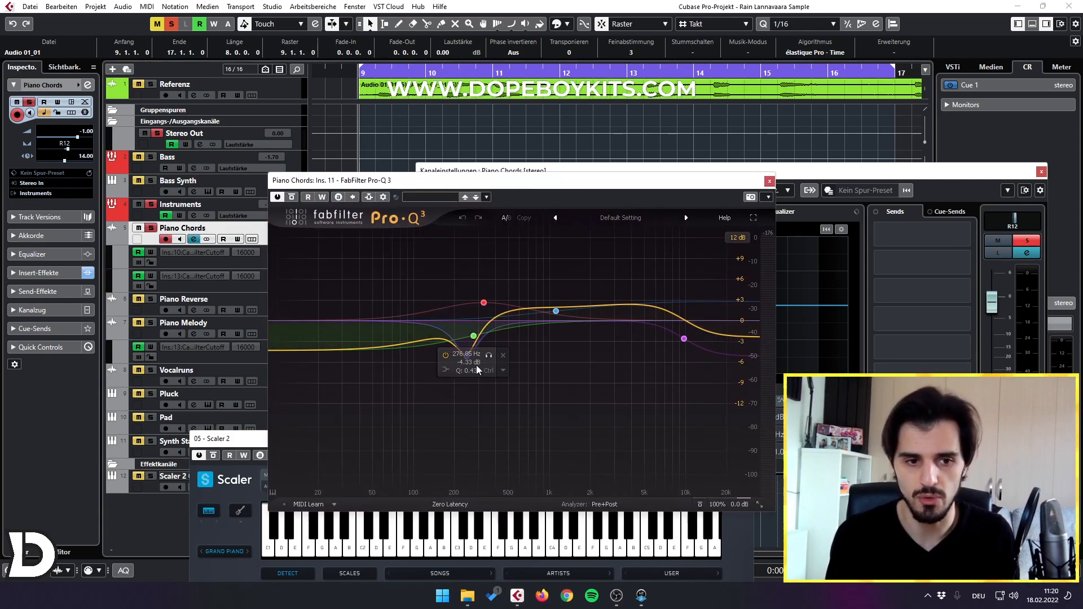
pyautogui.click(769, 180)
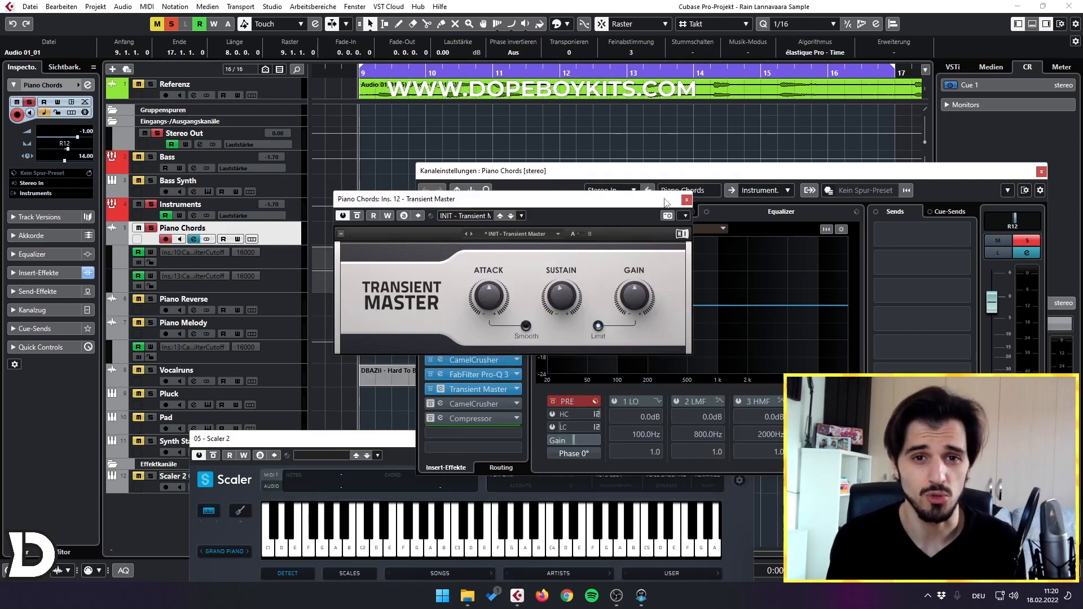
pyautogui.moveTo(566, 302)
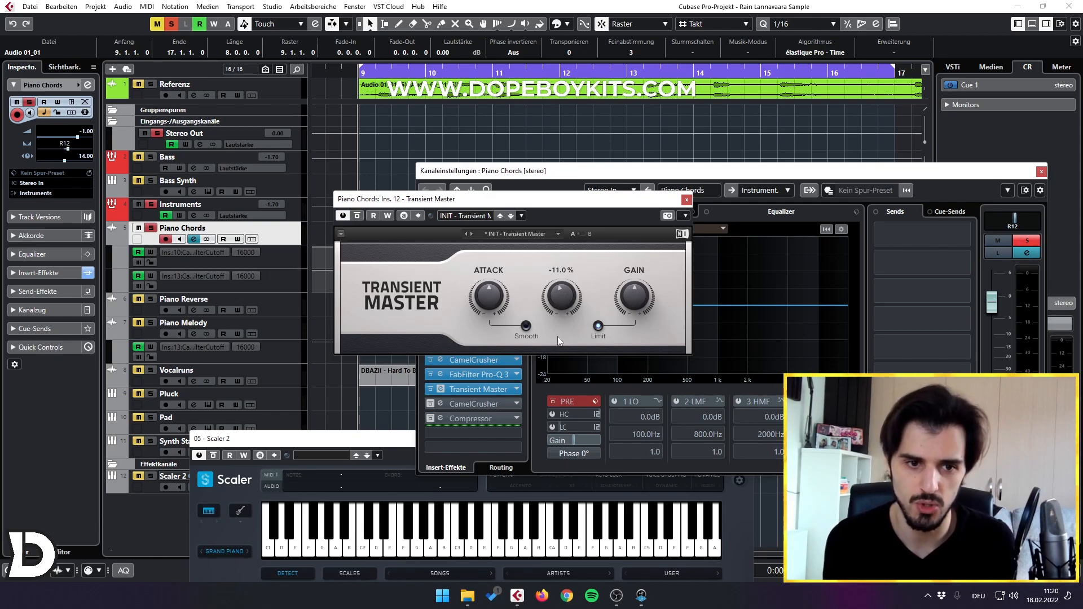
pyautogui.click(686, 200)
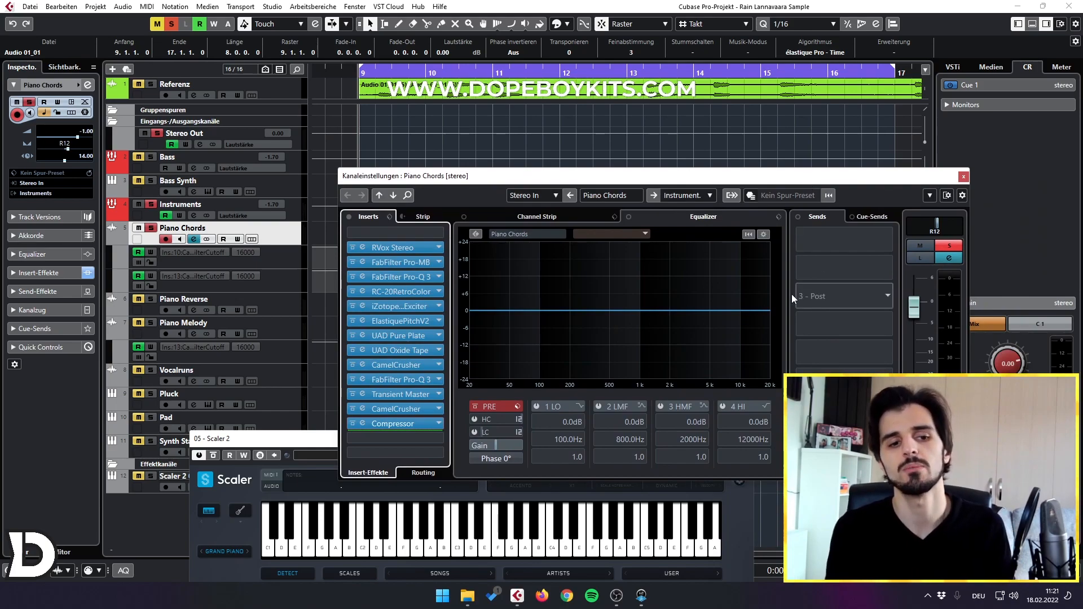
# Close the channel settings and play the piano chords through the full insert chain, reopening the channel settings during playback.
pyautogui.click(963, 177)
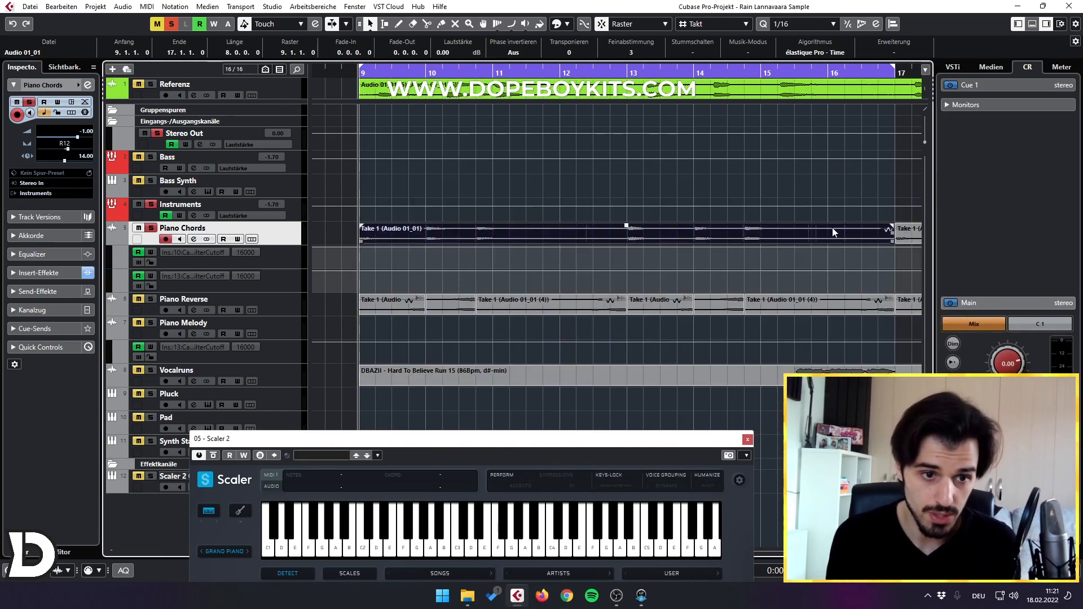
pyautogui.press('space')
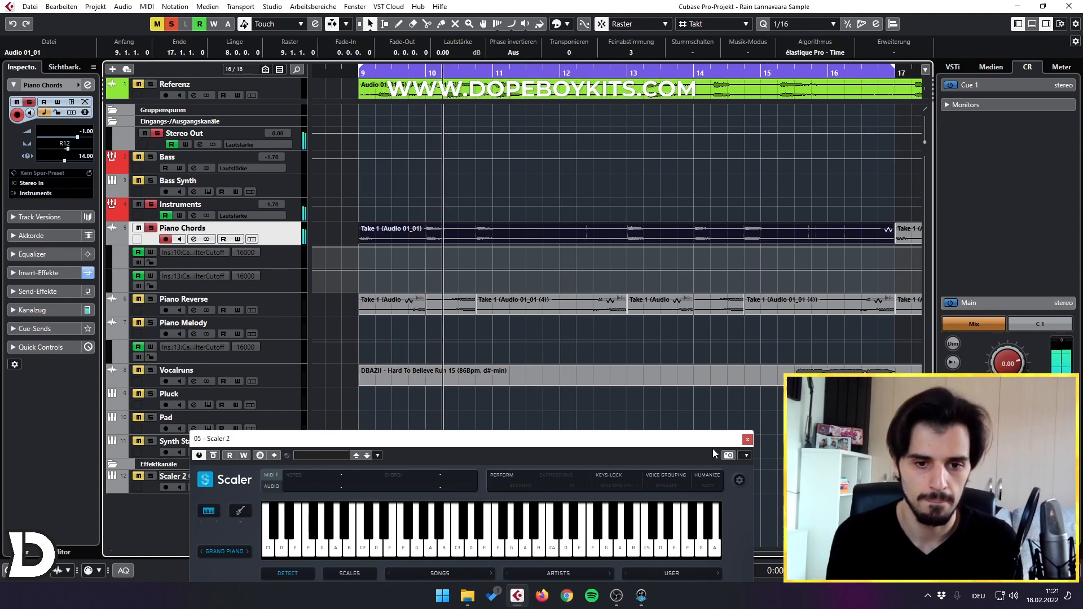
pyautogui.click(87, 85)
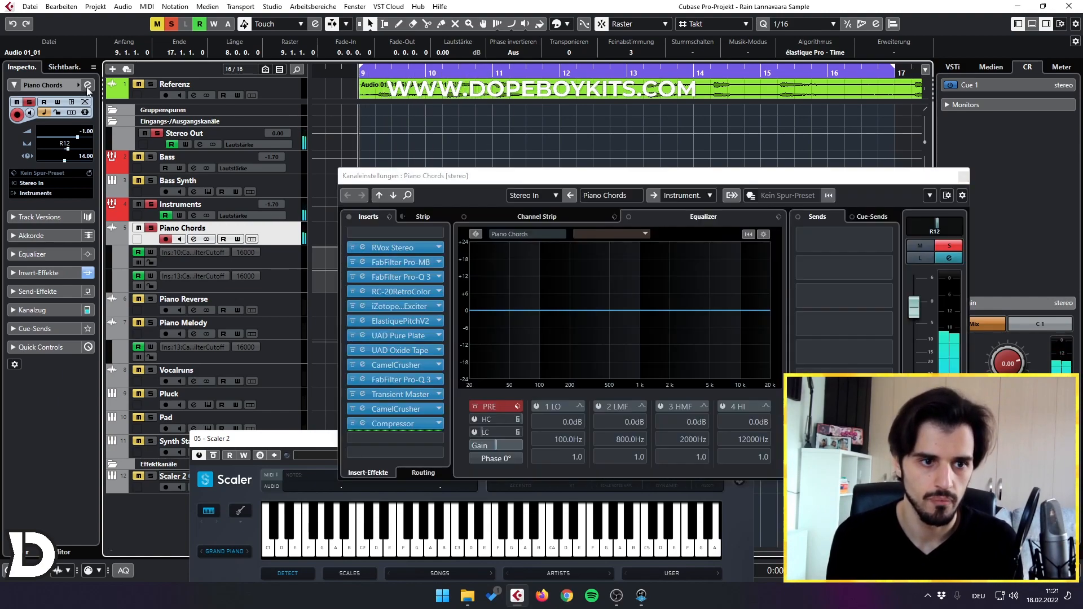
# Switch the solo from Piano Chords to Piano Reverse, select the Piano Reverse event at bar 9 and stop playback.
pyautogui.click(150, 228)
pyautogui.click(151, 299)
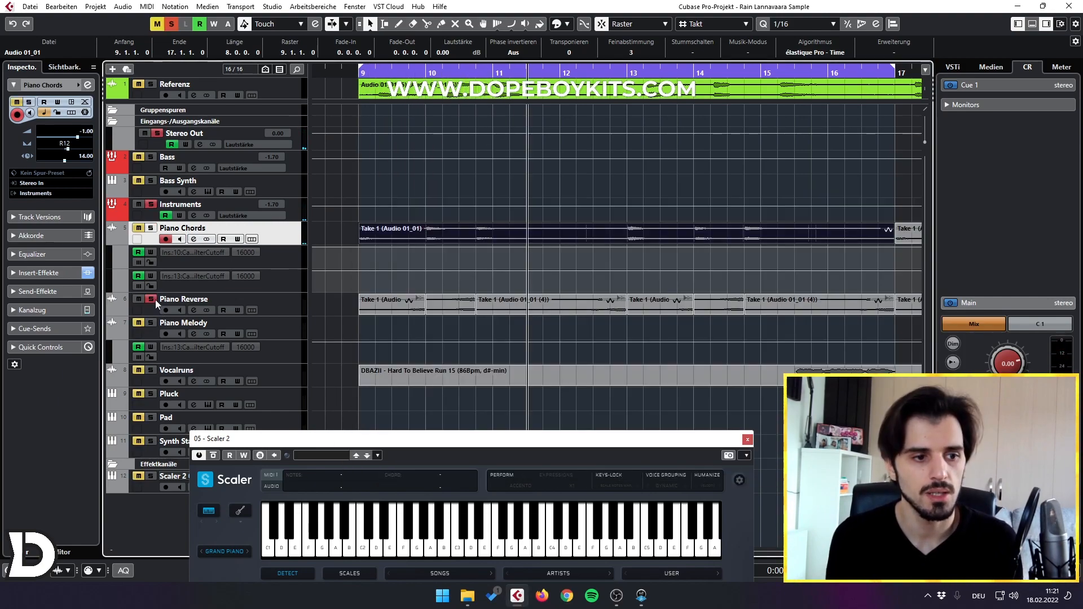
pyautogui.click(406, 305)
pyautogui.press('space')
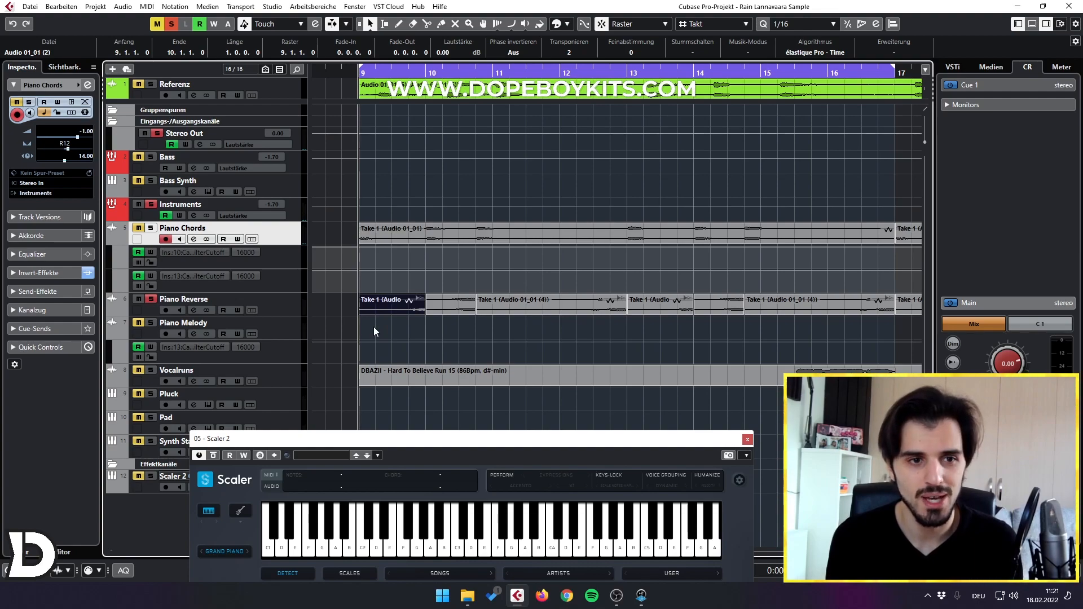
# Play the soloed Piano Reverse track from bar 9, adding Piano Chords to the solo to hear both together.
pyautogui.click(262, 299)
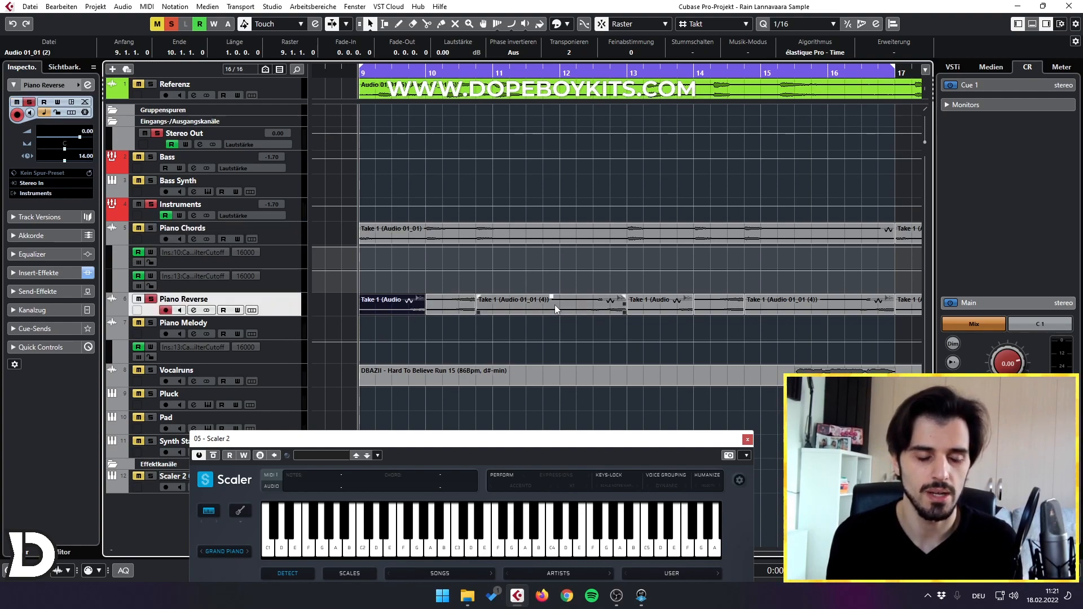
pyautogui.press('space')
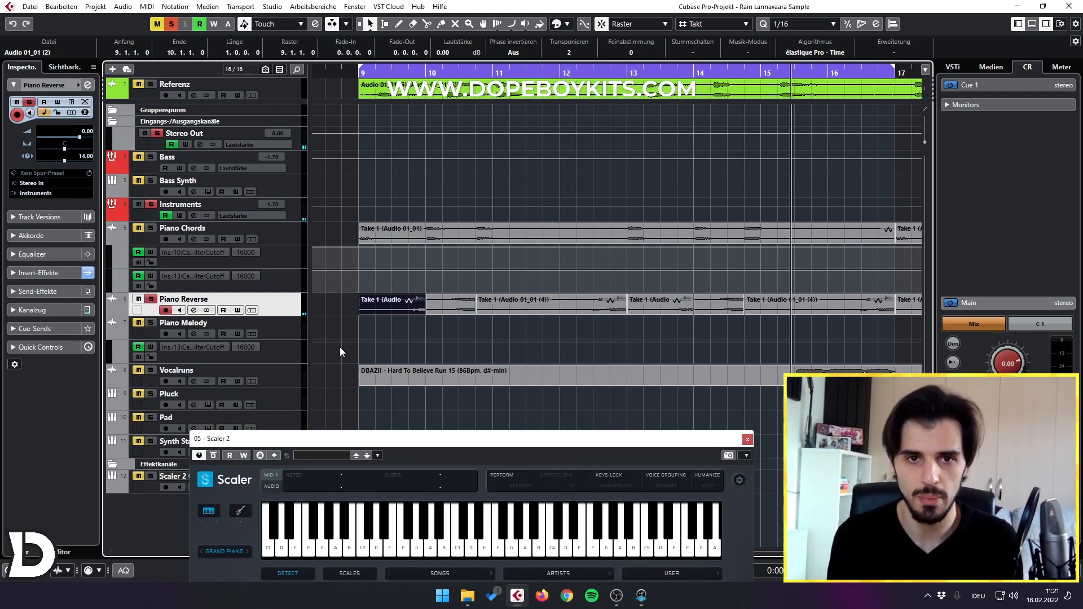
pyautogui.click(151, 228)
pyautogui.press('space')
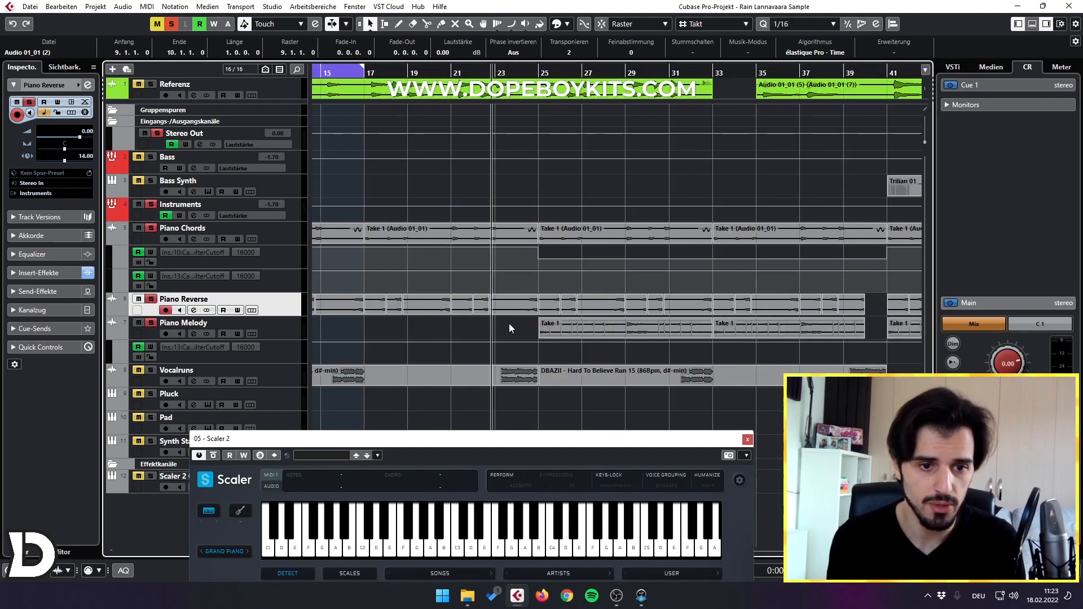
# Loop the Piano Melody event starting at bar 25 and play it together with the other soloed piano tracks.
pyautogui.click(560, 326)
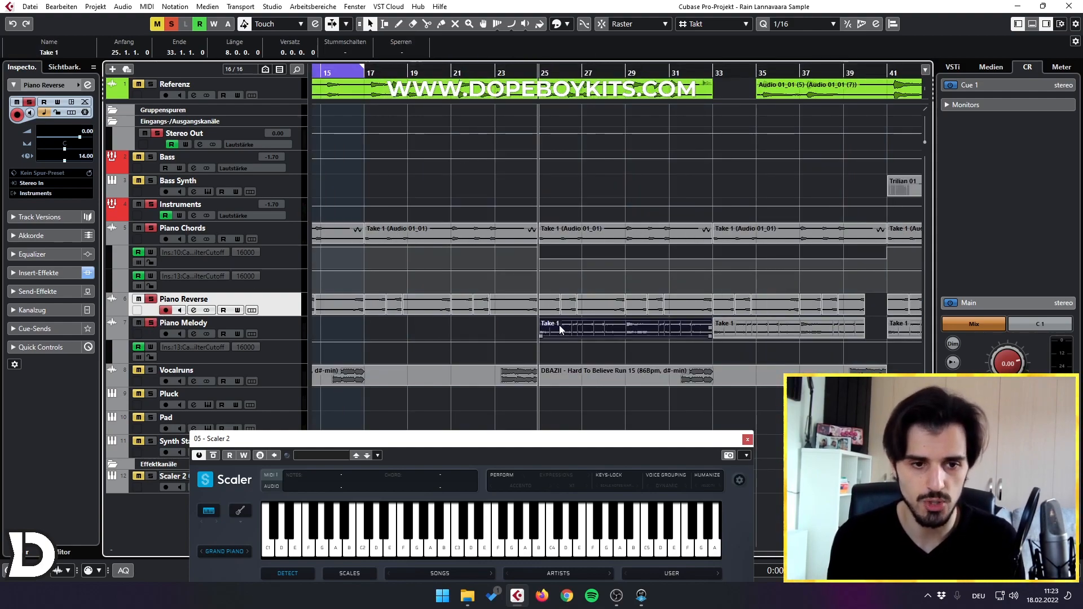
pyautogui.press('space')
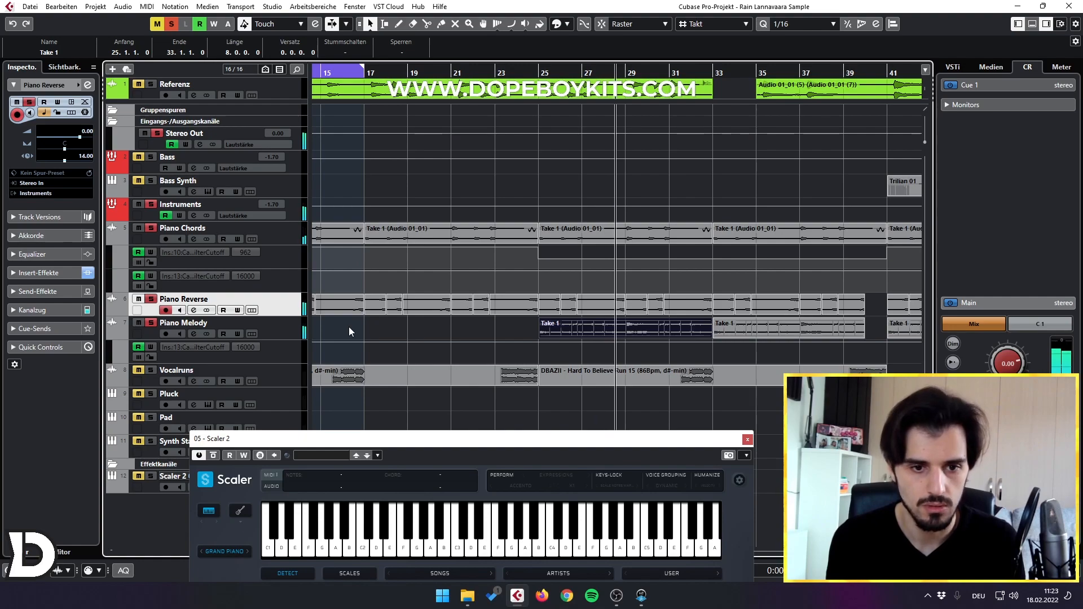
pyautogui.press('p')
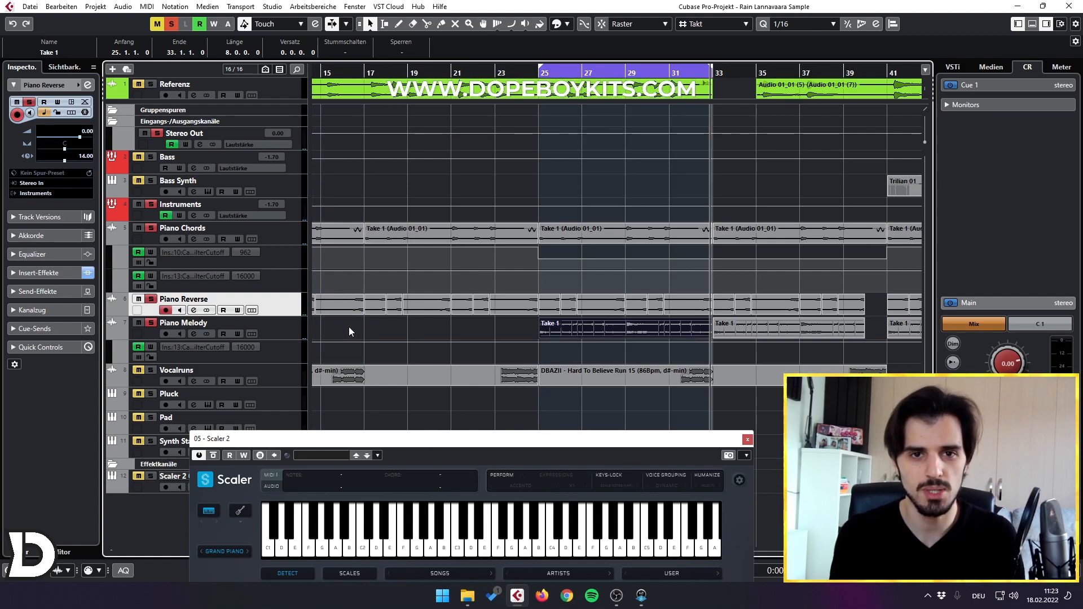
pyautogui.click(162, 479)
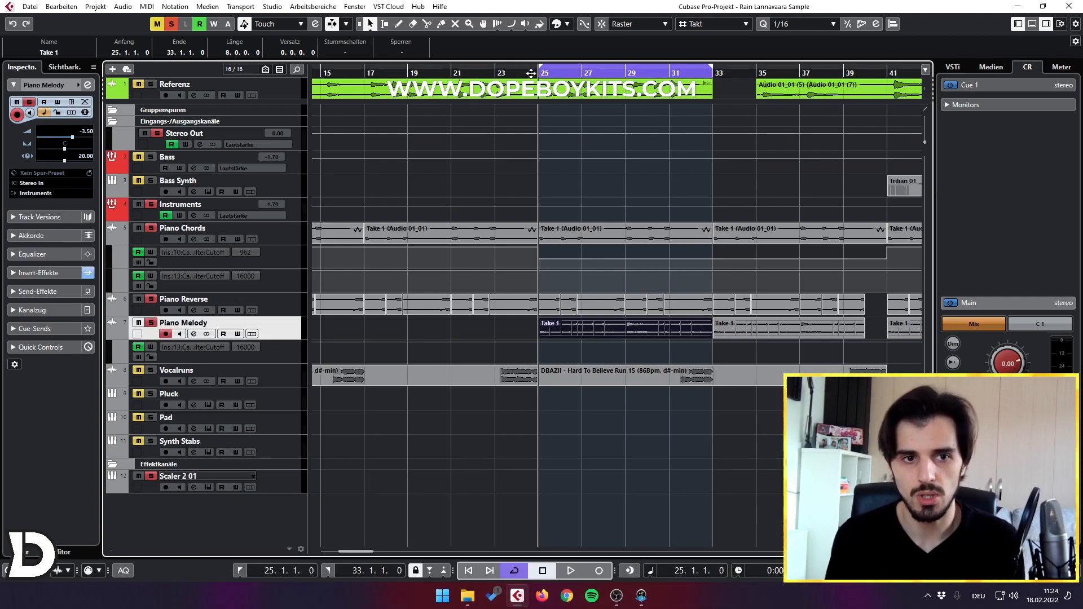
pyautogui.moveTo(527, 73); pyautogui.dragTo(527, 84)
pyautogui.press('space')
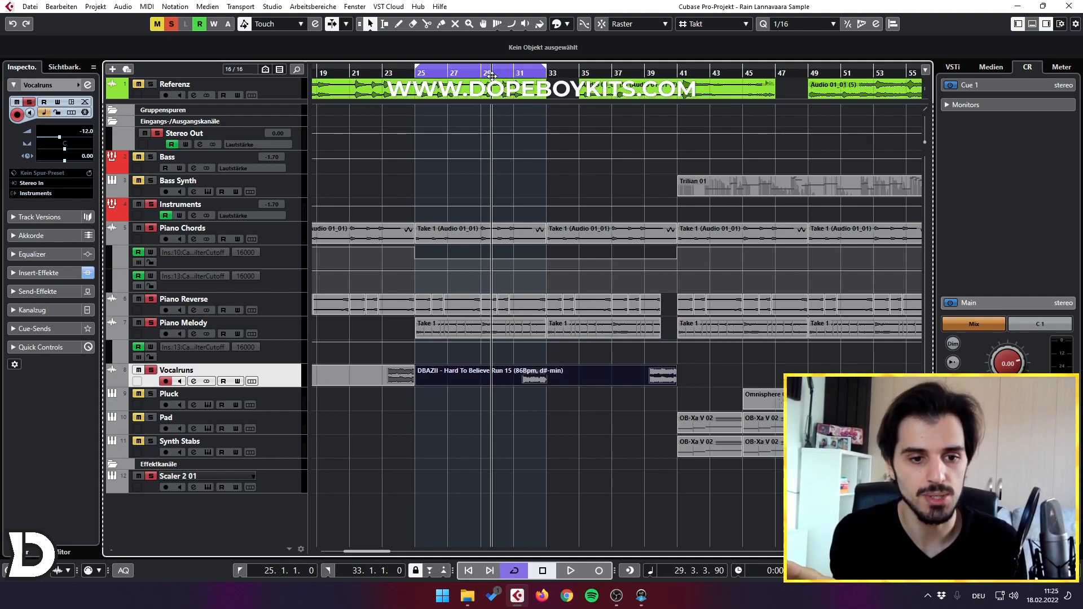
# Play the soloed Vocalruns with the pianos and set the loop range to the vocal event at bars 25 to 41.
pyautogui.press('space')
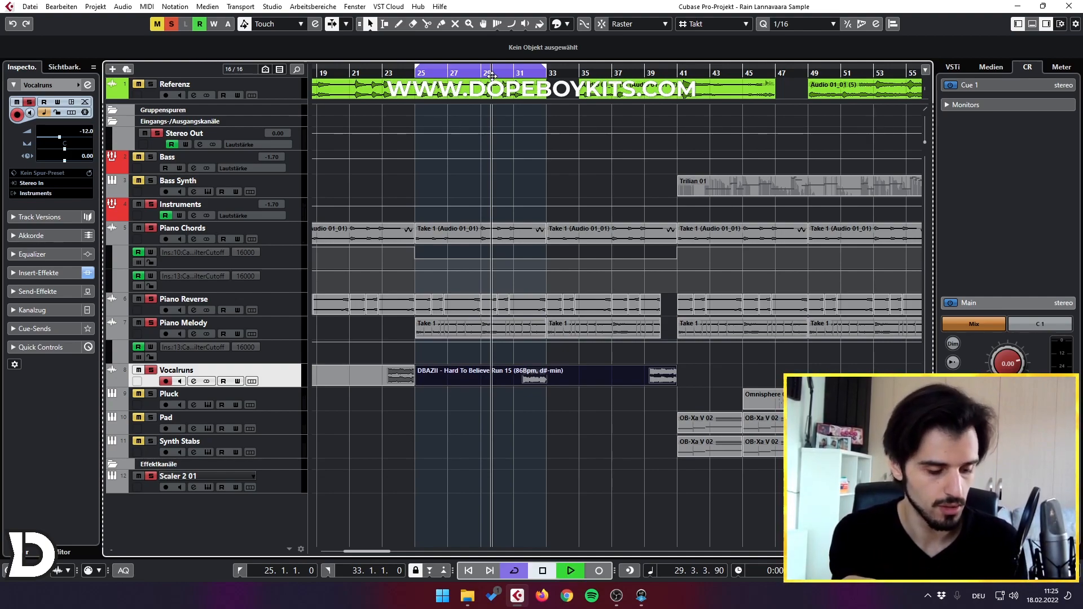
pyautogui.press('p')
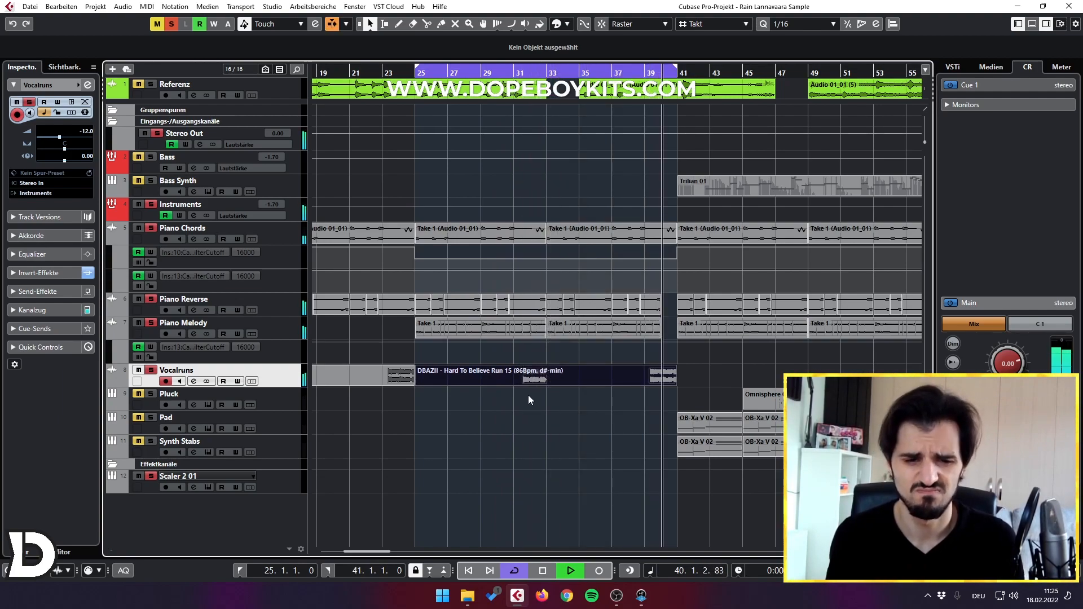
pyautogui.press('space')
# Open the Vocalruns channel settings and audition the track from about bar 31 while reviewing its Bitcrusher and CamelCrusher inserts.
pyautogui.press('e')
pyautogui.moveTo(295, 198); pyautogui.dragTo(291, 201)
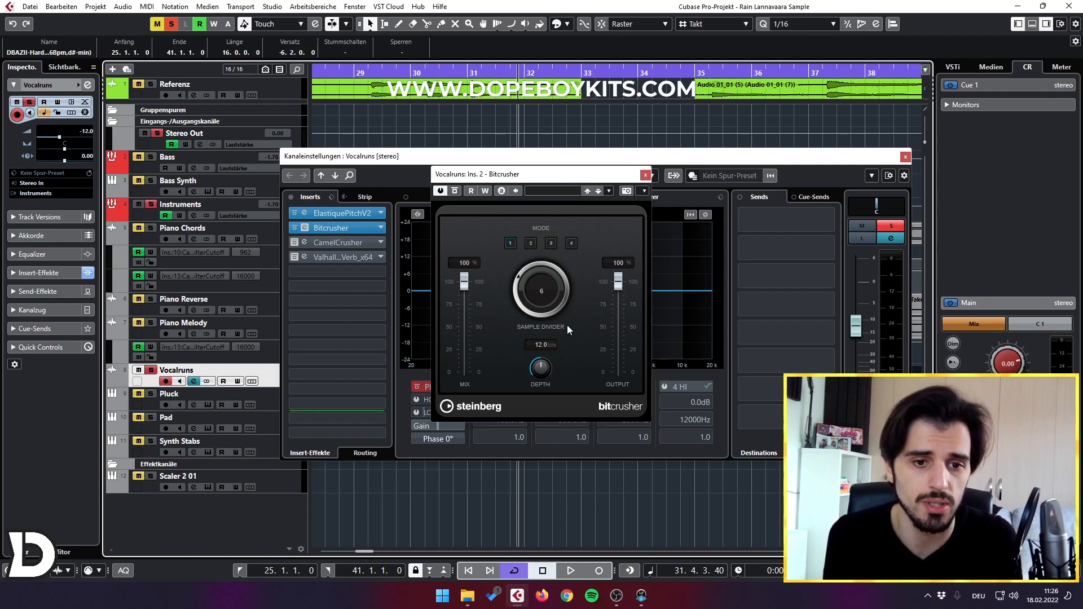
pyautogui.press('space')
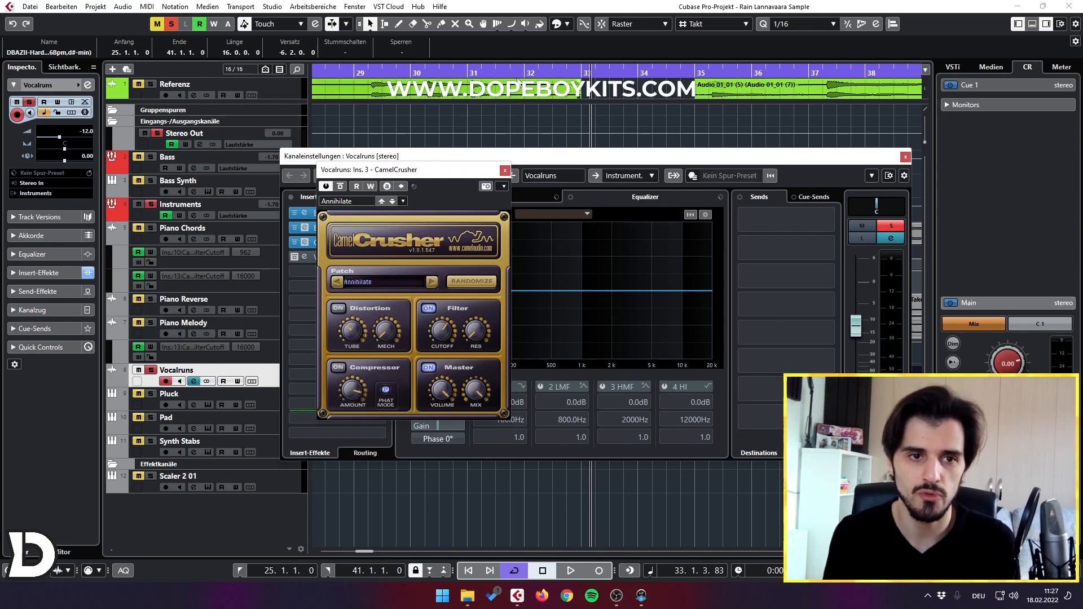
pyautogui.click(477, 71)
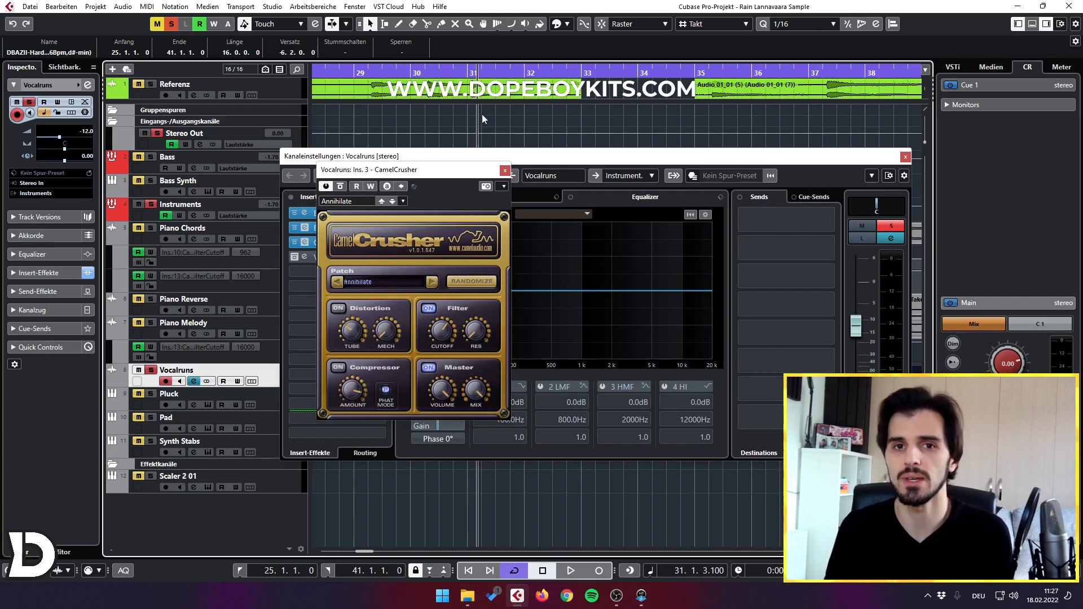
pyautogui.click(504, 169)
pyautogui.press('space')
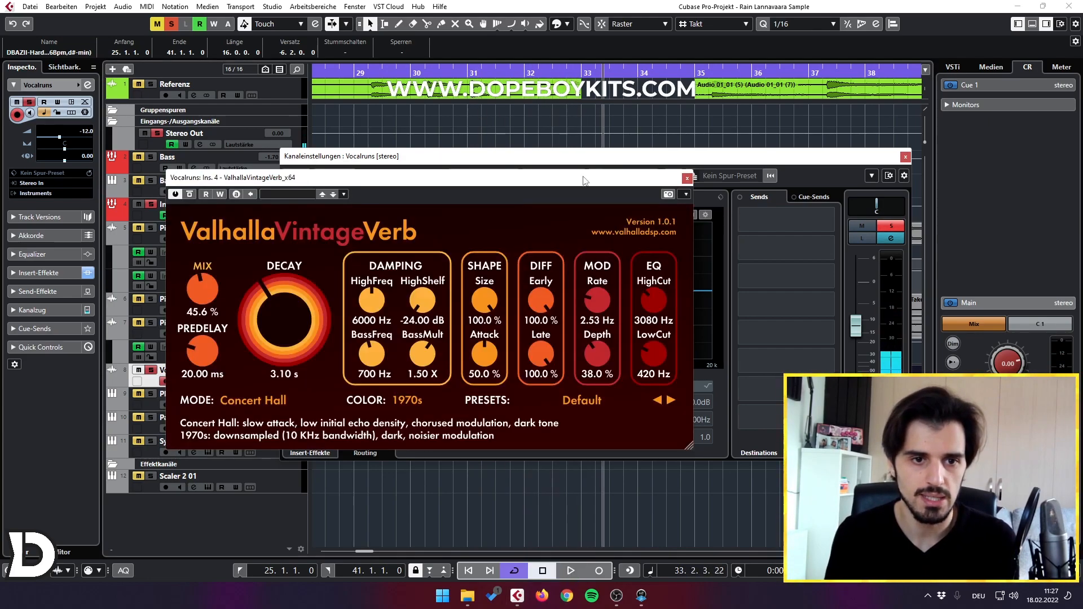
# Try a 70 s decay in the Vocalruns ValhallaVintageVerb, reduce it to 3.75 s and close the open plug-in and channel windows.
pyautogui.moveTo(582, 176); pyautogui.dragTo(635, 169)
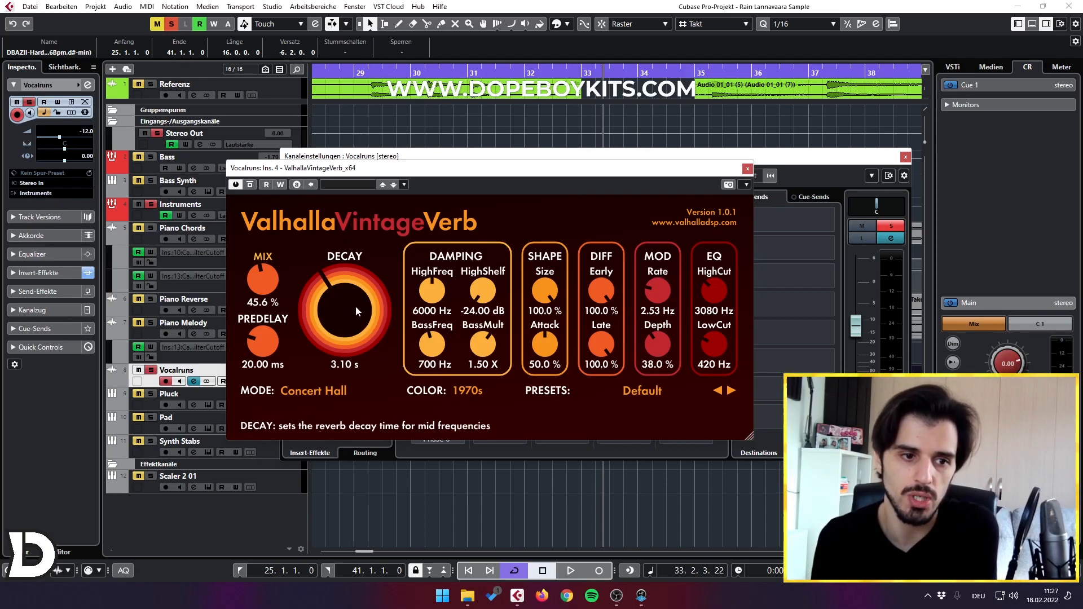
pyautogui.moveTo(347, 326); pyautogui.dragTo(346, 208)
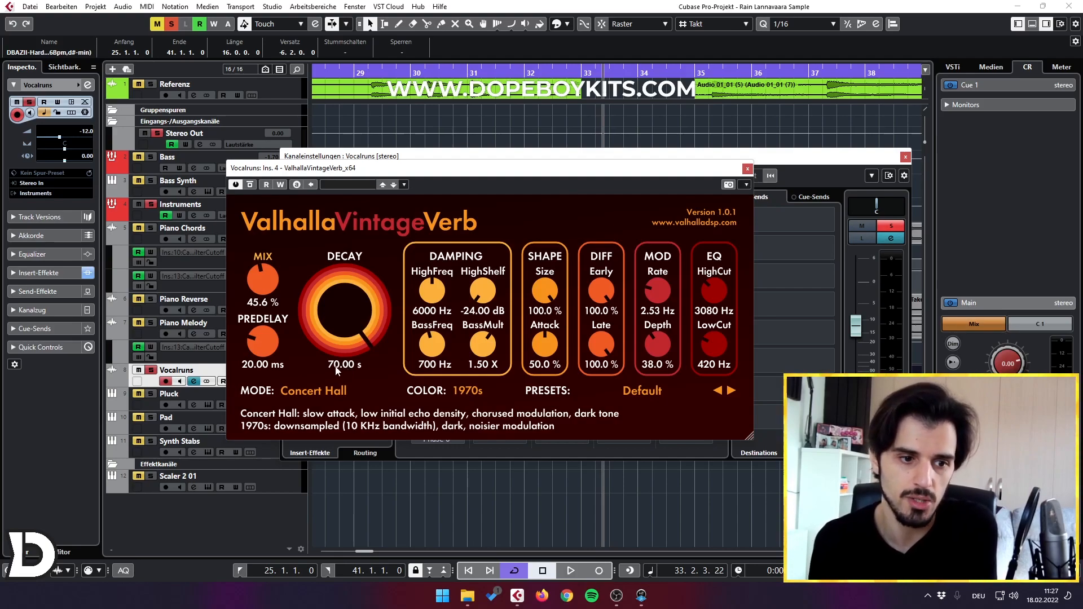
pyautogui.moveTo(346, 309); pyautogui.dragTo(347, 394)
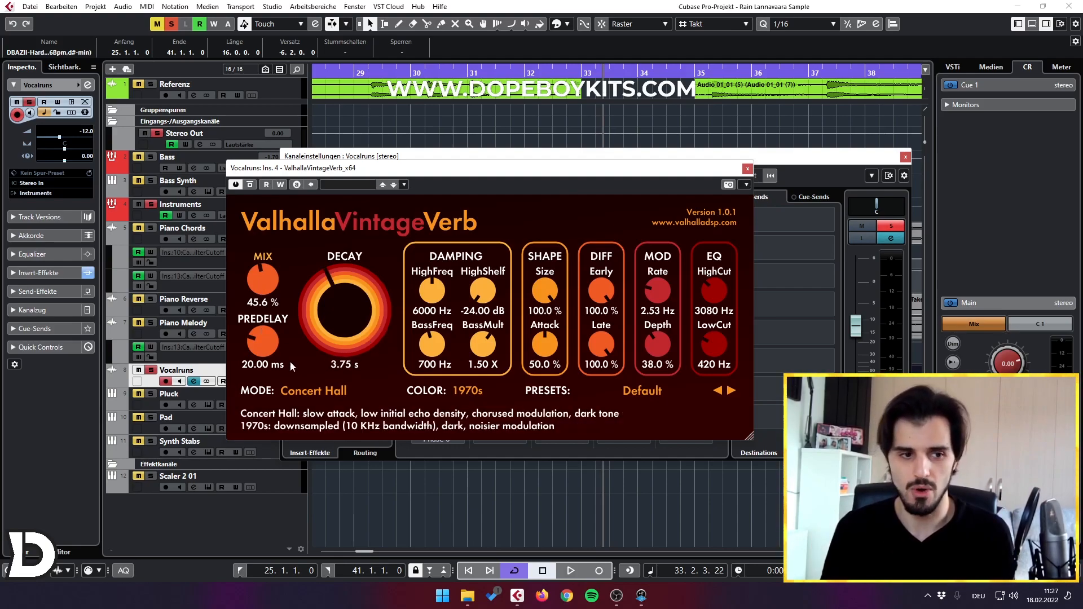
pyautogui.click(746, 168)
pyautogui.click(905, 159)
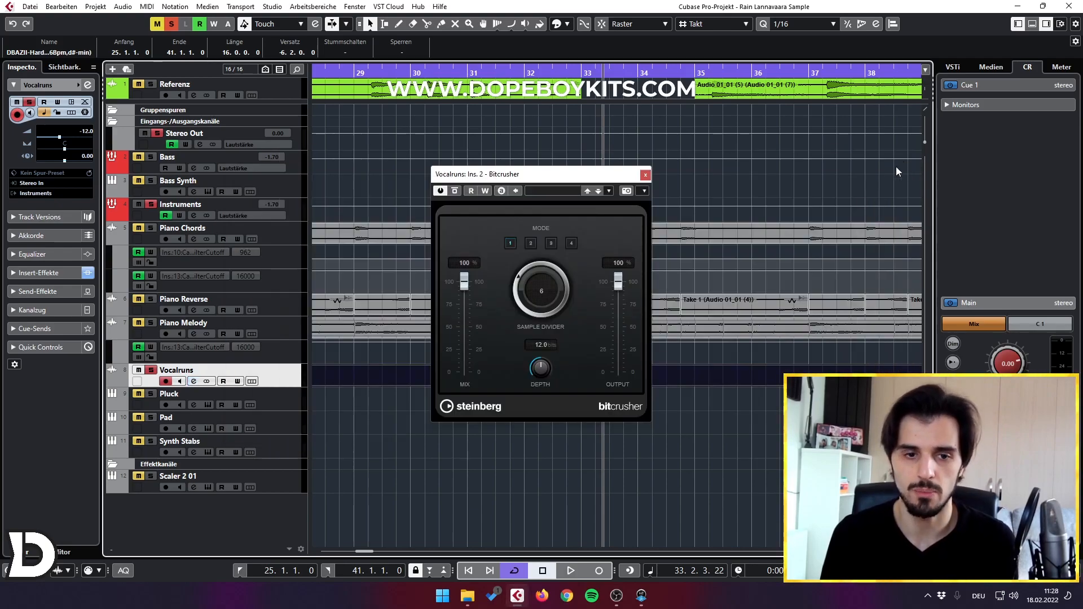
pyautogui.click(644, 177)
# Clear the event selection and play the Vocalruns track from about bar 30 to audition its reverb.
pyautogui.moveTo(419, 69); pyautogui.dragTo(419, 62)
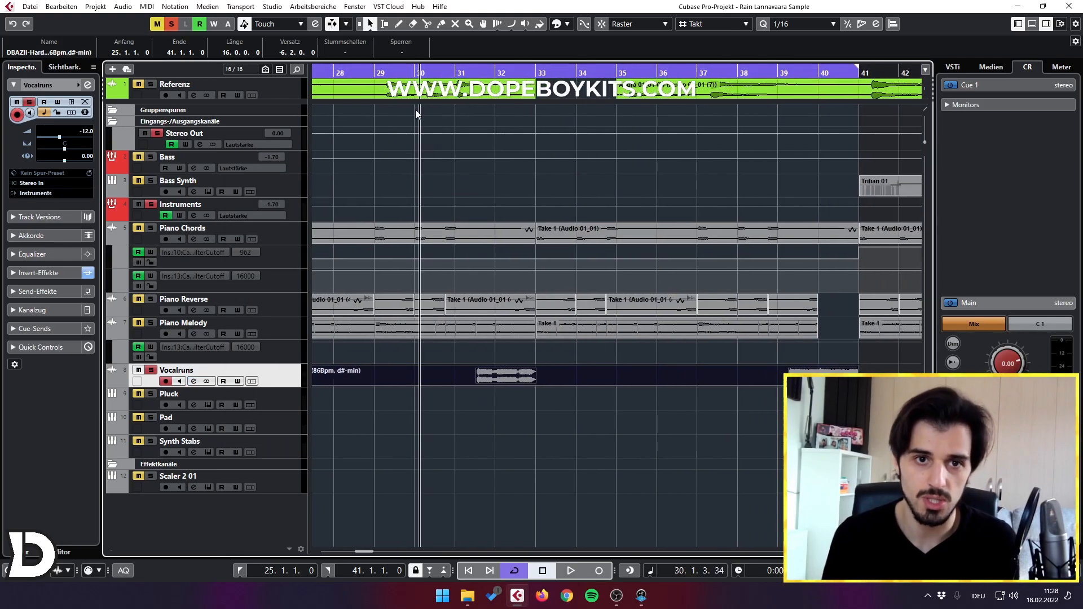
pyautogui.click(454, 436)
pyautogui.press('space')
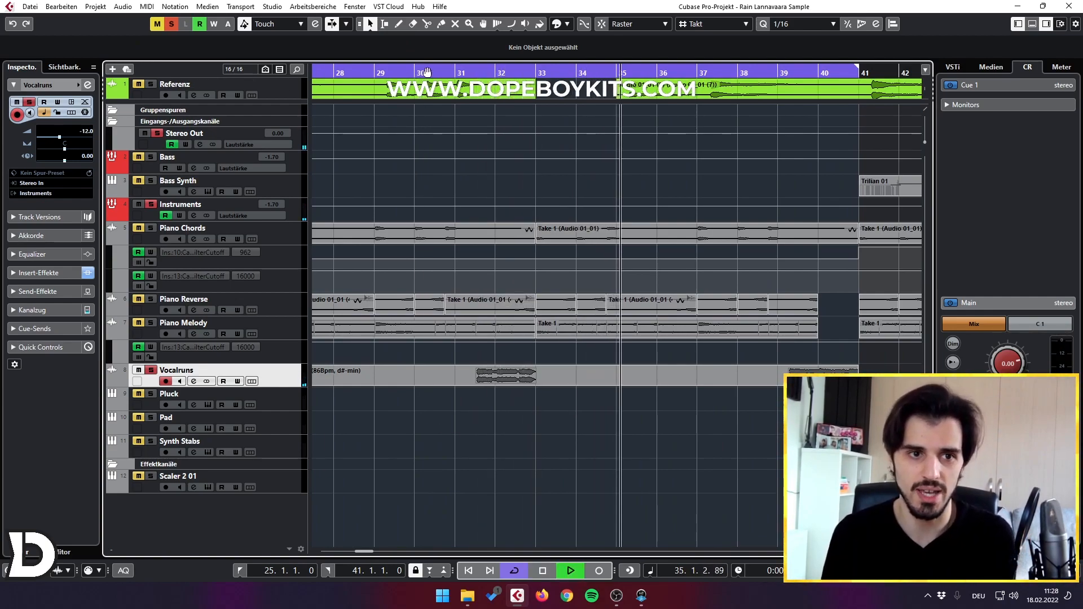
pyautogui.press('space')
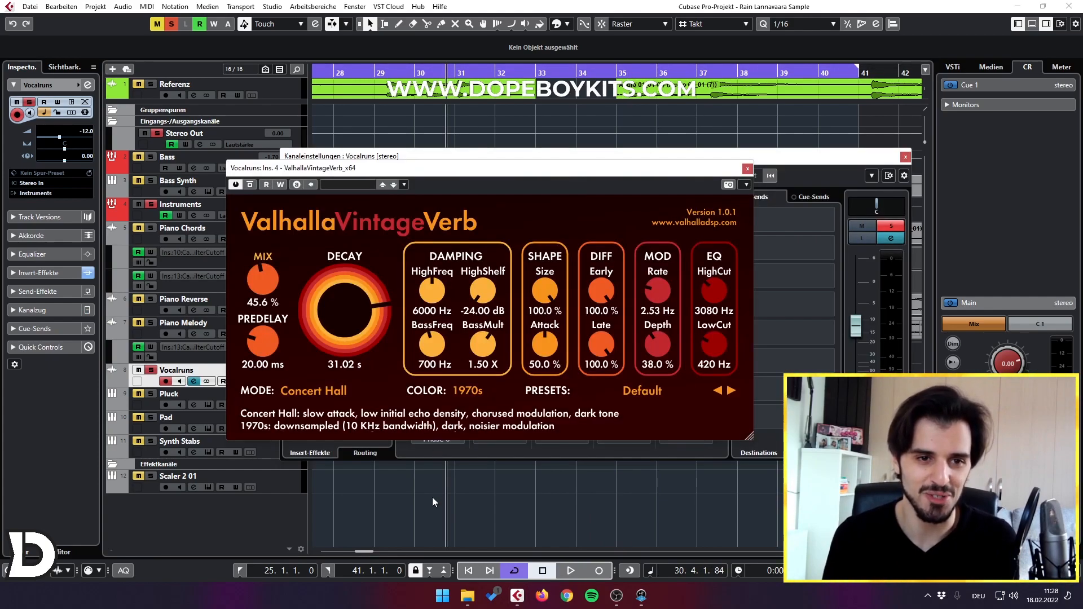
pyautogui.press('space')
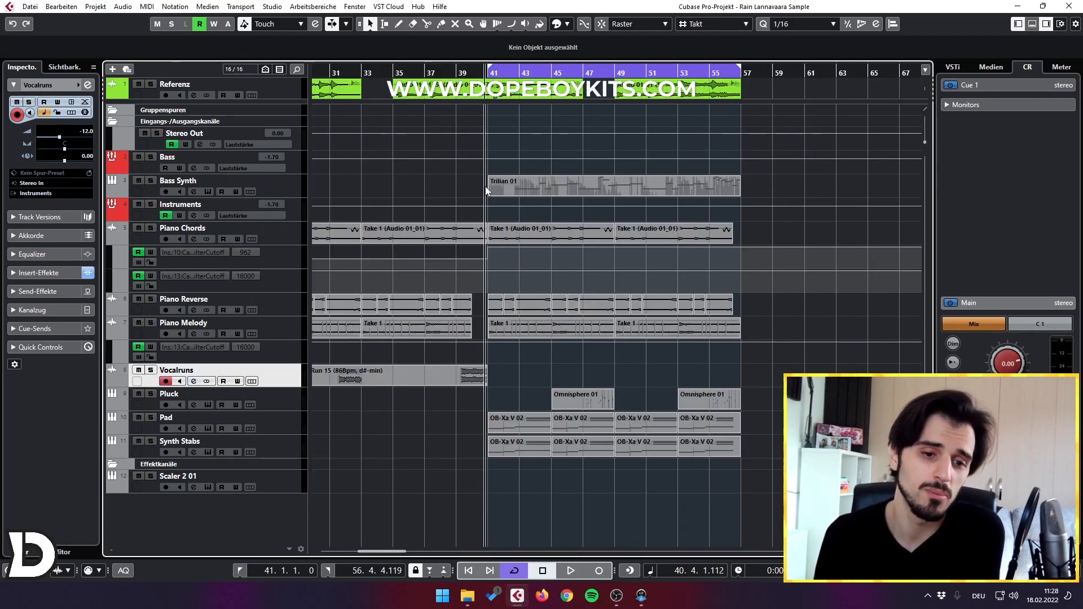
# Solo Bass Synth, play its part from bar 41 and inspect the Trilian patch it uses.
pyautogui.click(501, 189)
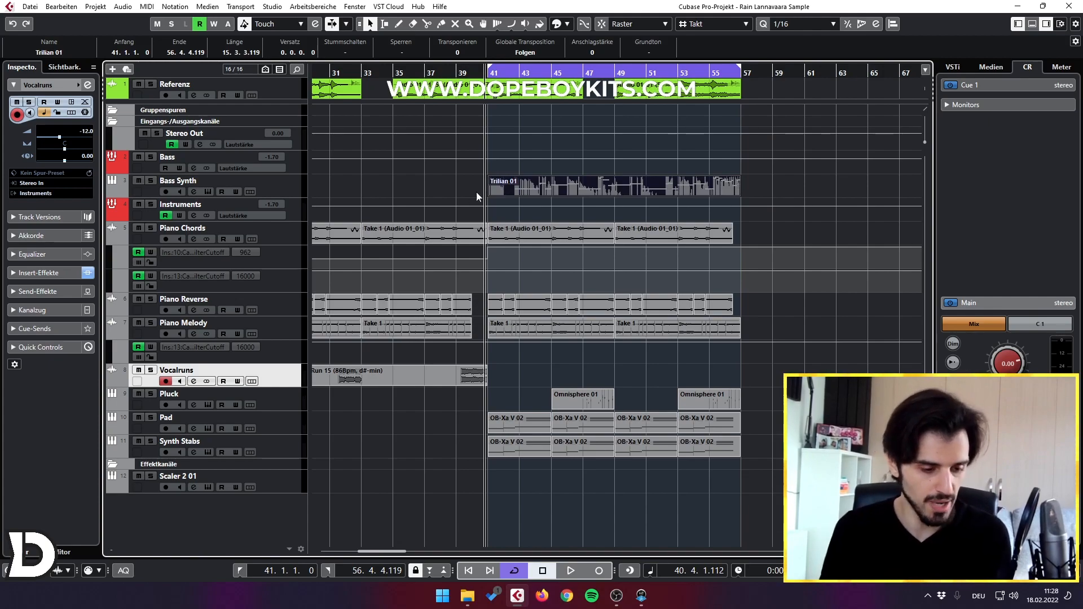
pyautogui.click(151, 181)
pyautogui.press('space')
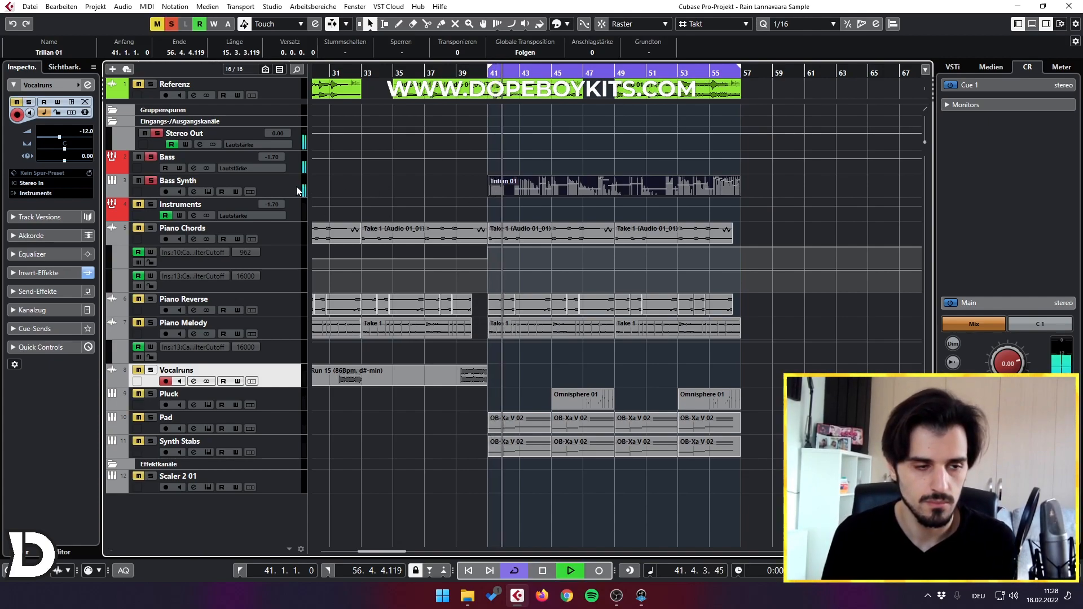
pyautogui.click(296, 186)
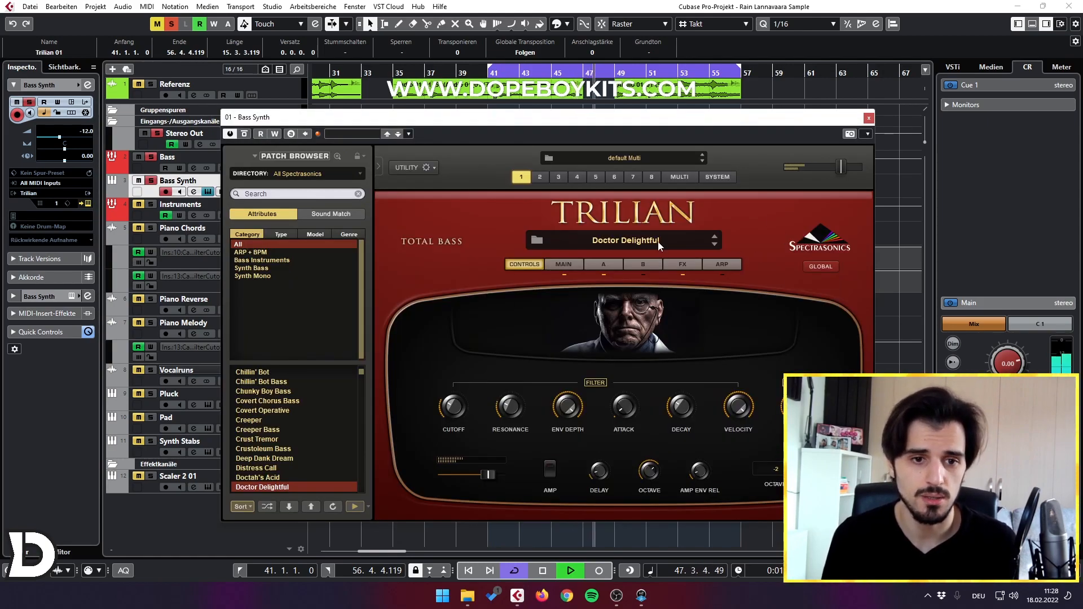
pyautogui.press('space')
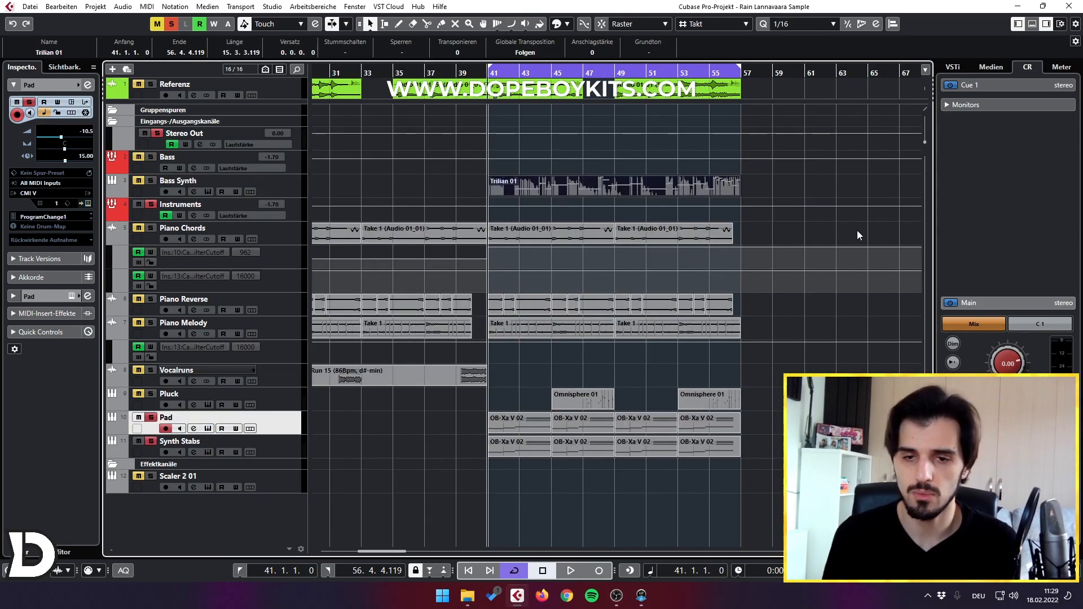
# Inspect the Synth Stabs' Jun-6 V preset and play the Pad and Synth Stabs together from bar 41.
pyautogui.press('space')
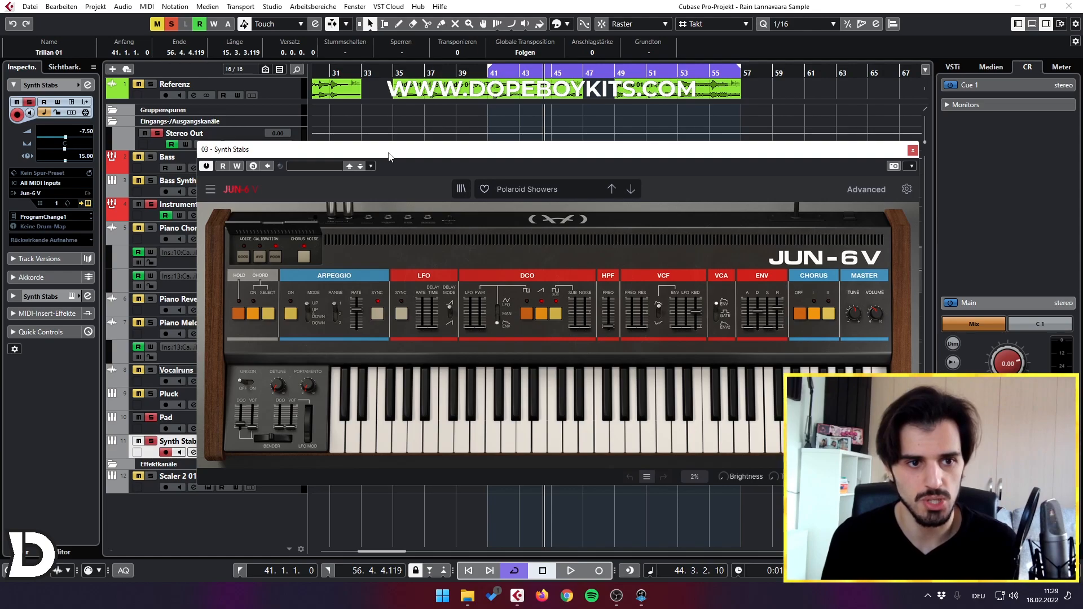
pyautogui.click(517, 190)
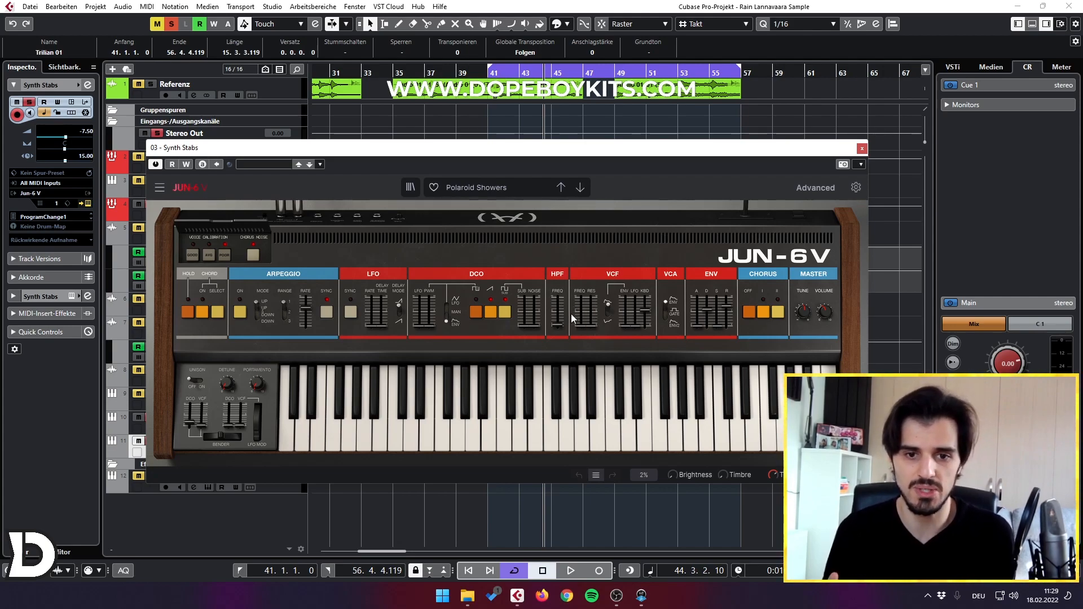
pyautogui.click(527, 430)
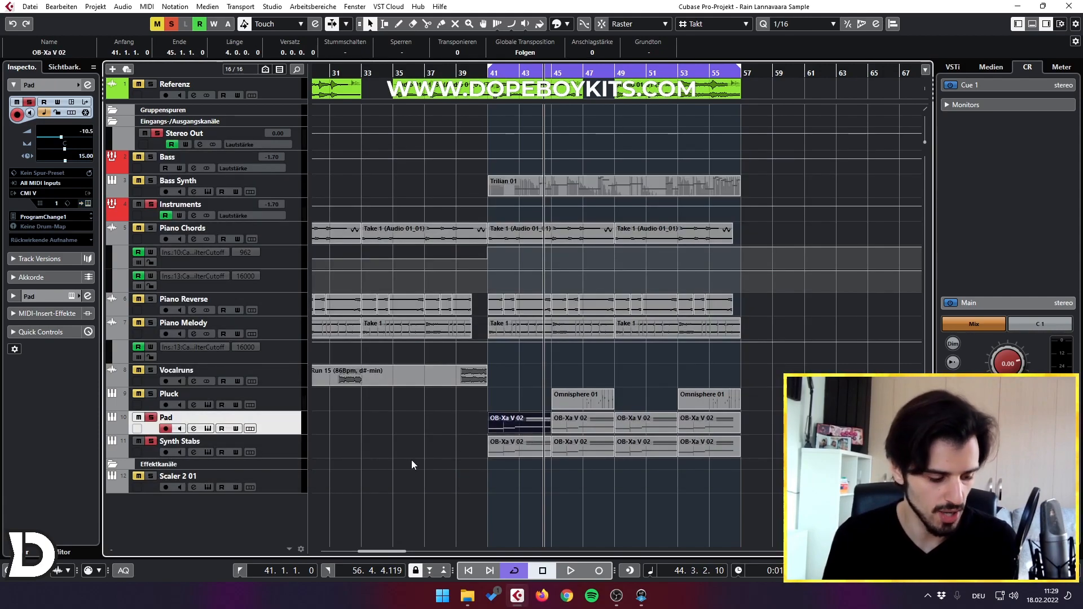
pyautogui.press('KP_1')
pyautogui.click(137, 440)
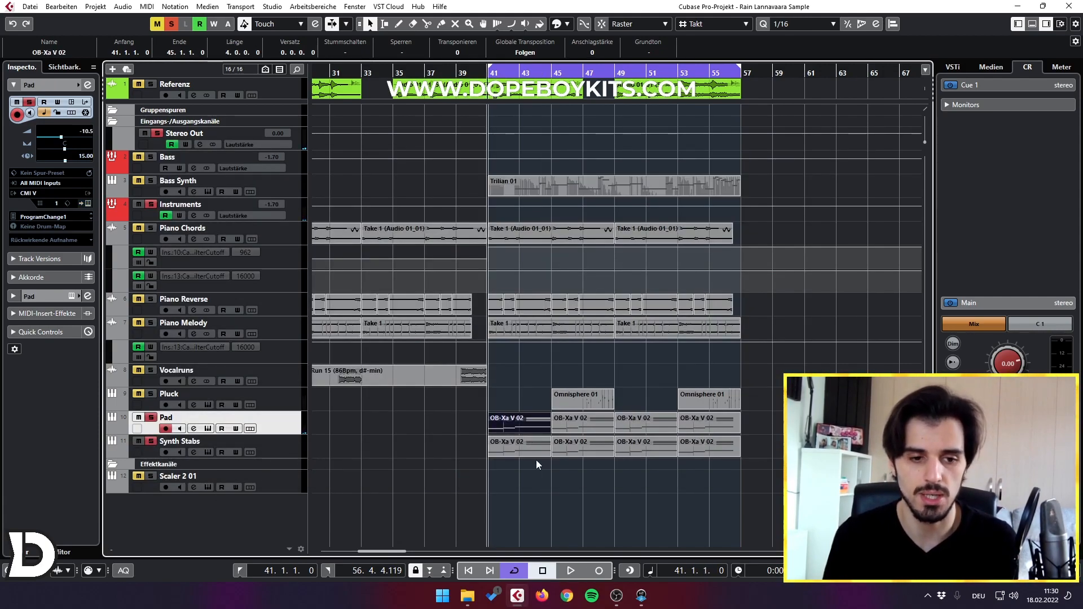
pyautogui.press('space')
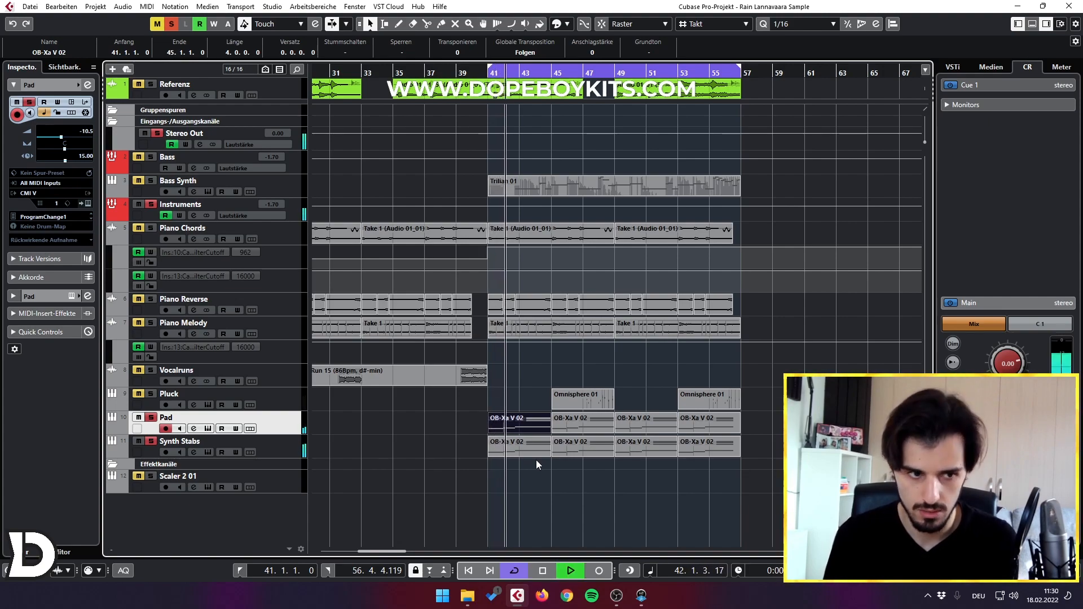
pyautogui.press('space')
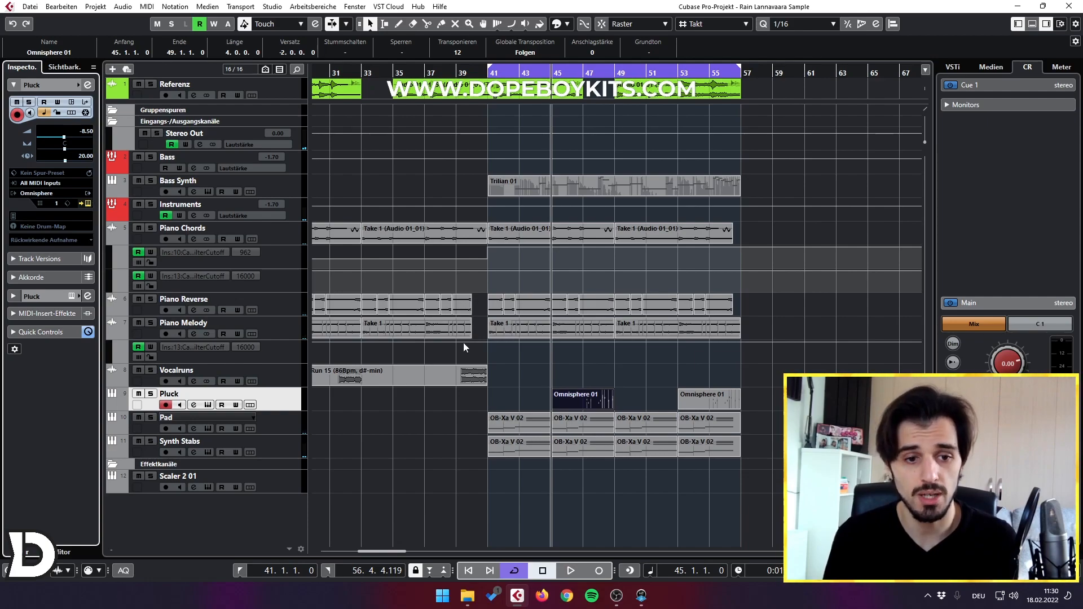
# Open the Pluck track's Omnisphere instrument to check its patch, then close it.
pyautogui.click(208, 405)
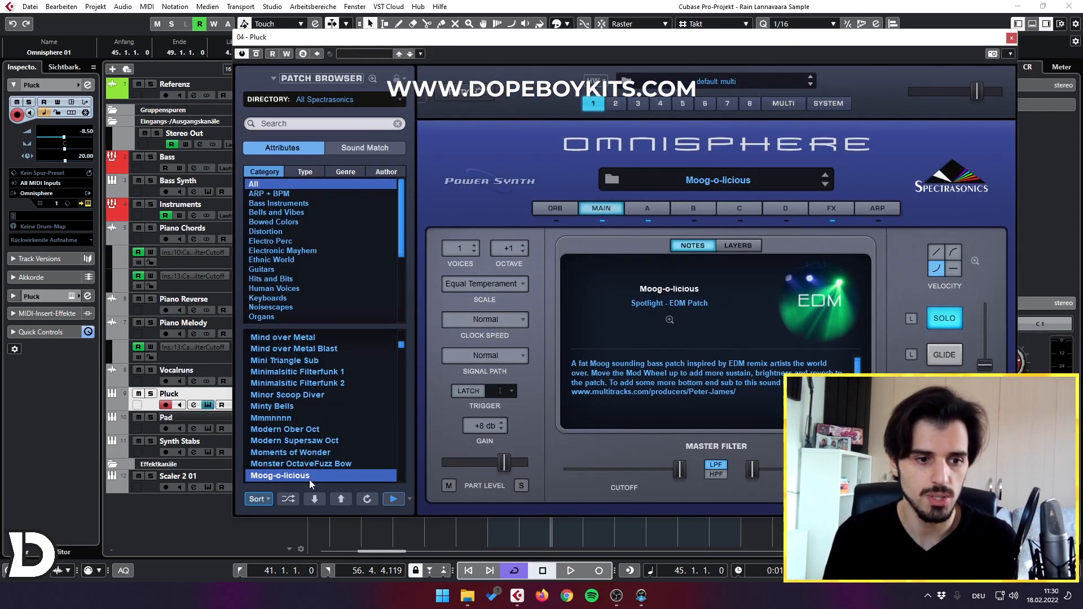
pyautogui.click(1012, 38)
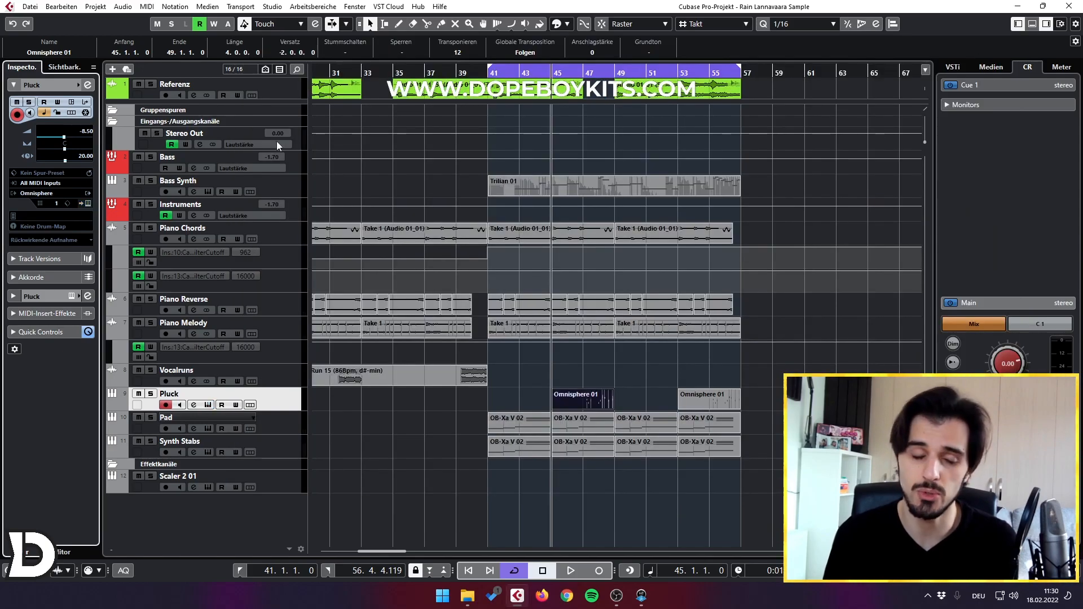
# Open the Pluck channel settings, solo the track and play its part from bar 45 with its insert effects.
pyautogui.click(87, 85)
pyautogui.moveTo(238, 458); pyautogui.dragTo(244, 246)
pyautogui.moveTo(245, 246); pyautogui.dragTo(249, 226)
pyautogui.click(150, 394)
pyautogui.press('space')
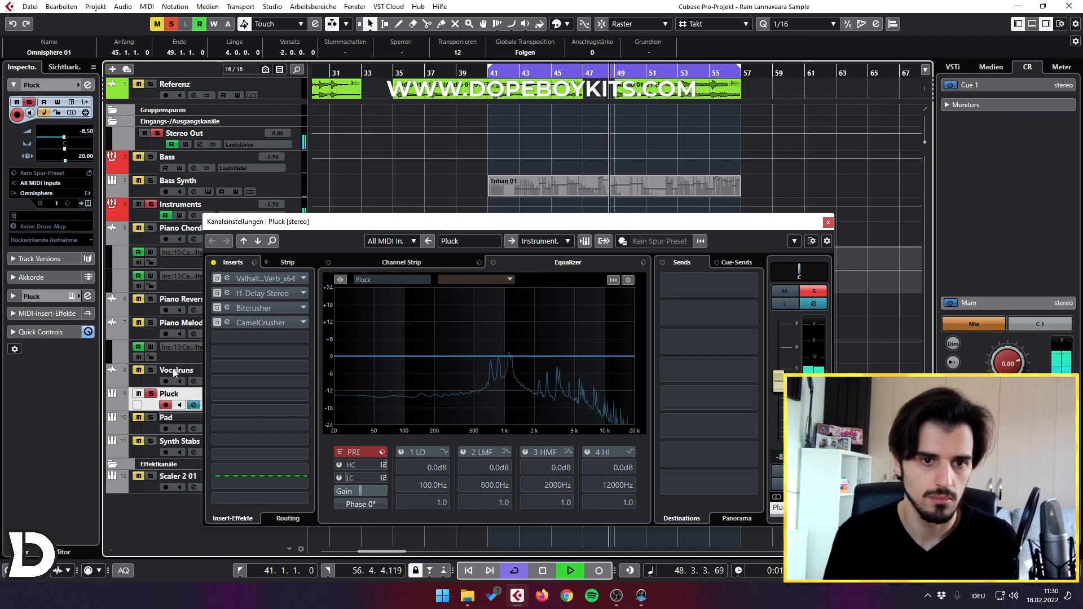
# Enable the Pluck's ValhallaVintageVerb insert, inspect its settings, audition the part with the reverb and close the plug-in.
pyautogui.press('space')
pyautogui.click(240, 279)
pyautogui.moveTo(292, 225); pyautogui.dragTo(317, 233)
pyautogui.press('space')
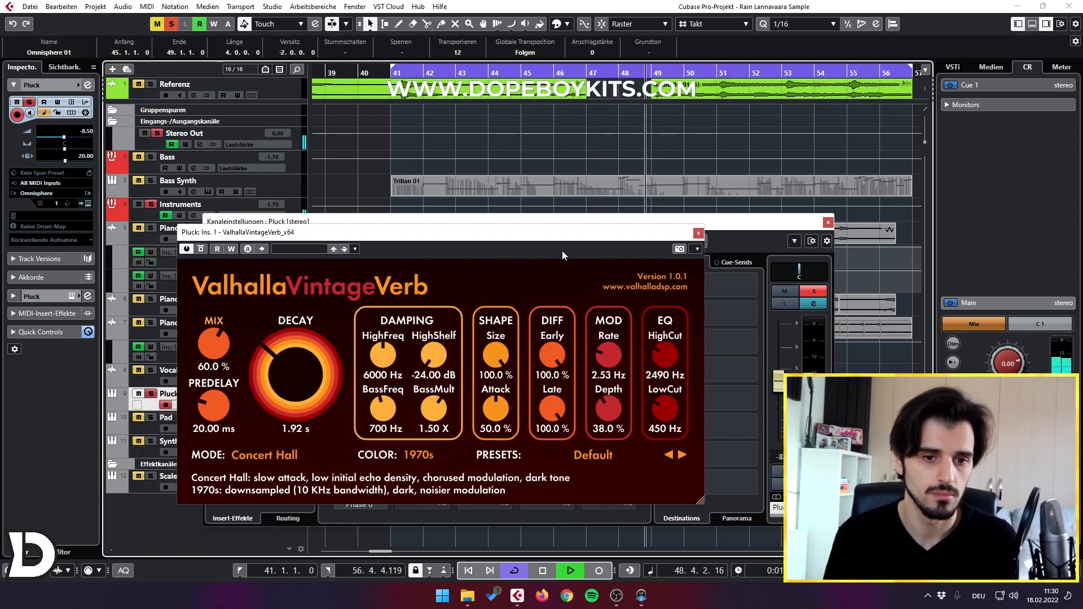
pyautogui.press('space')
pyautogui.click(698, 232)
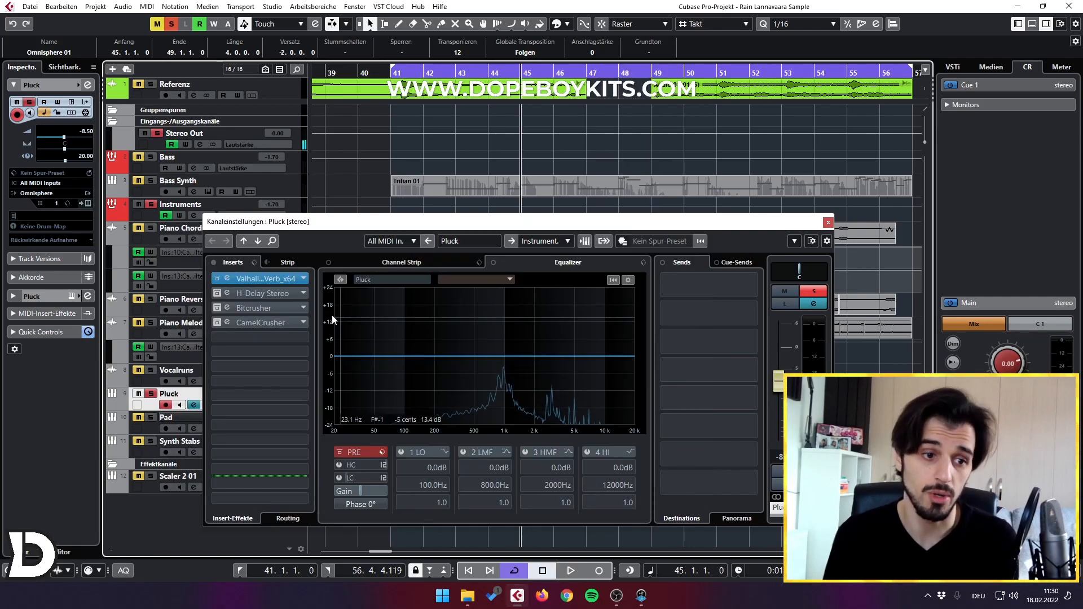
# Enable the Pluck's H-Delay Stereo insert, inspect its delay settings and close the plug-in.
pyautogui.click(263, 293)
pyautogui.moveTo(283, 241); pyautogui.dragTo(323, 233)
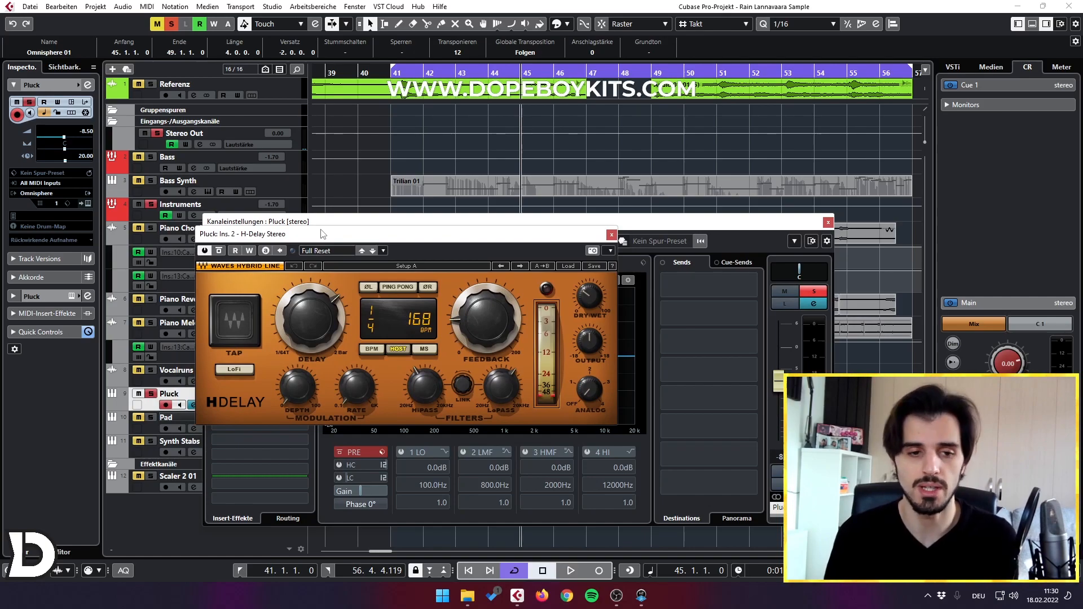
pyautogui.click(611, 235)
# Enable the Pluck's Bitcrusher and CamelCrusher inserts and play the part from bar 45 to hear them.
pyautogui.click(248, 309)
pyautogui.press('space')
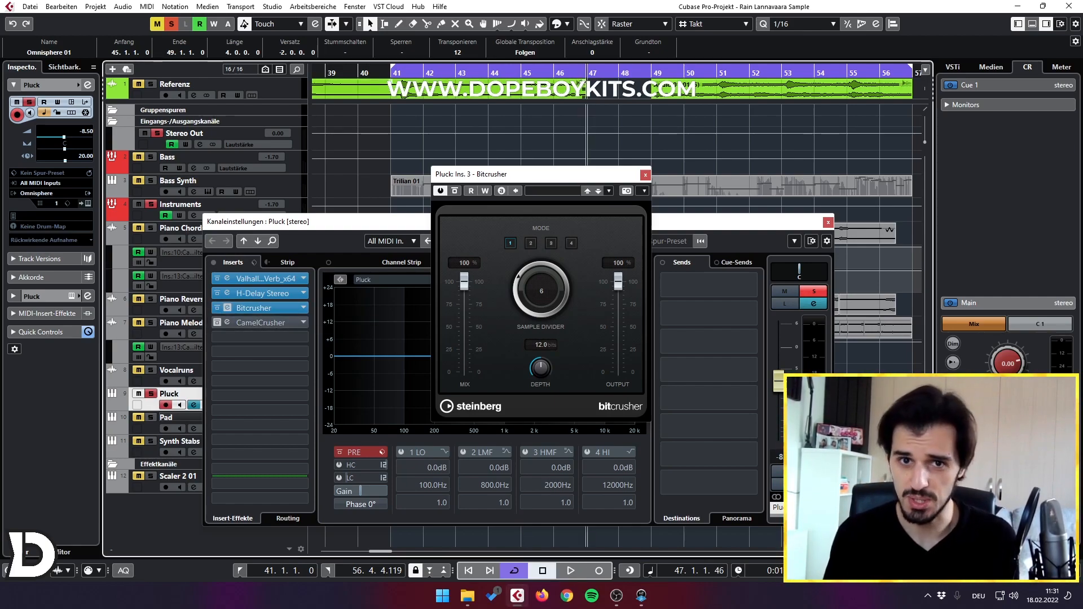
pyautogui.press('space')
pyautogui.click(216, 322)
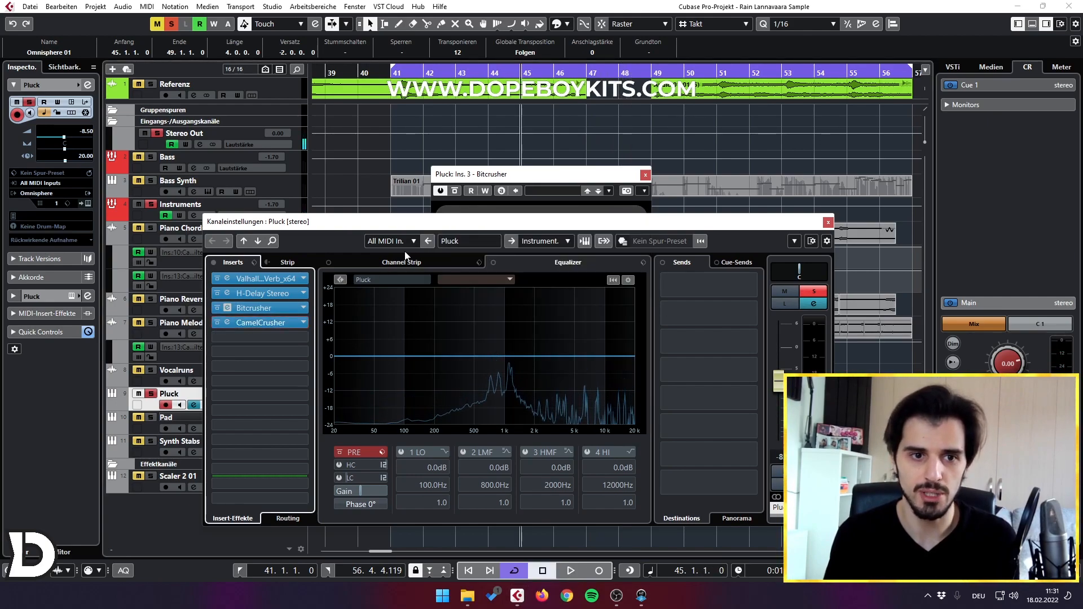
pyautogui.press('space')
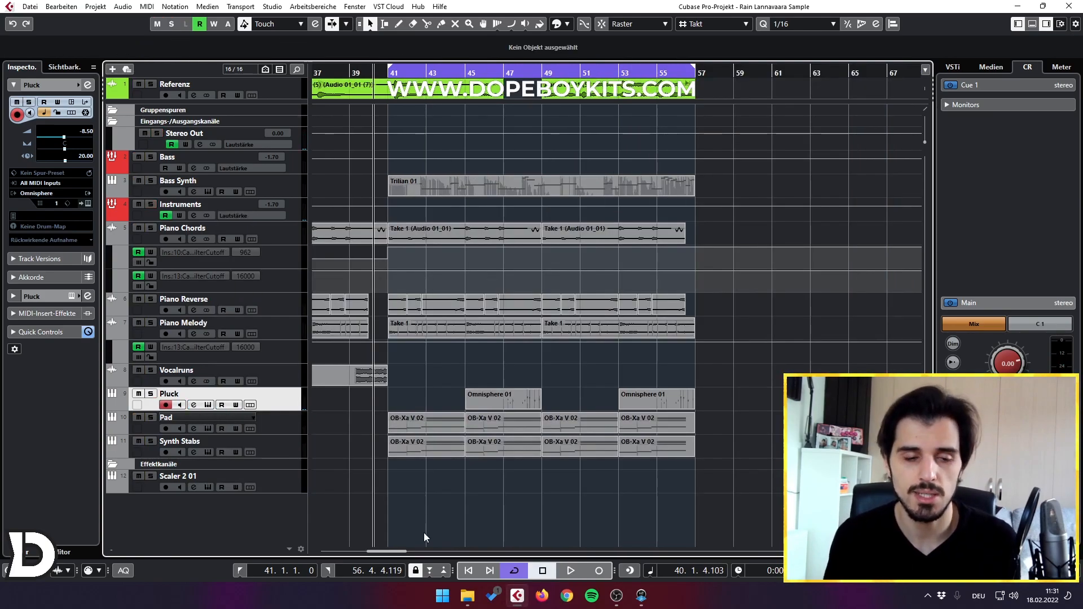
# Play the passage leading into bar 41 with Vocalruns soloed, and release the solo to hear it in the full mix.
pyautogui.press('space')
pyautogui.click(151, 371)
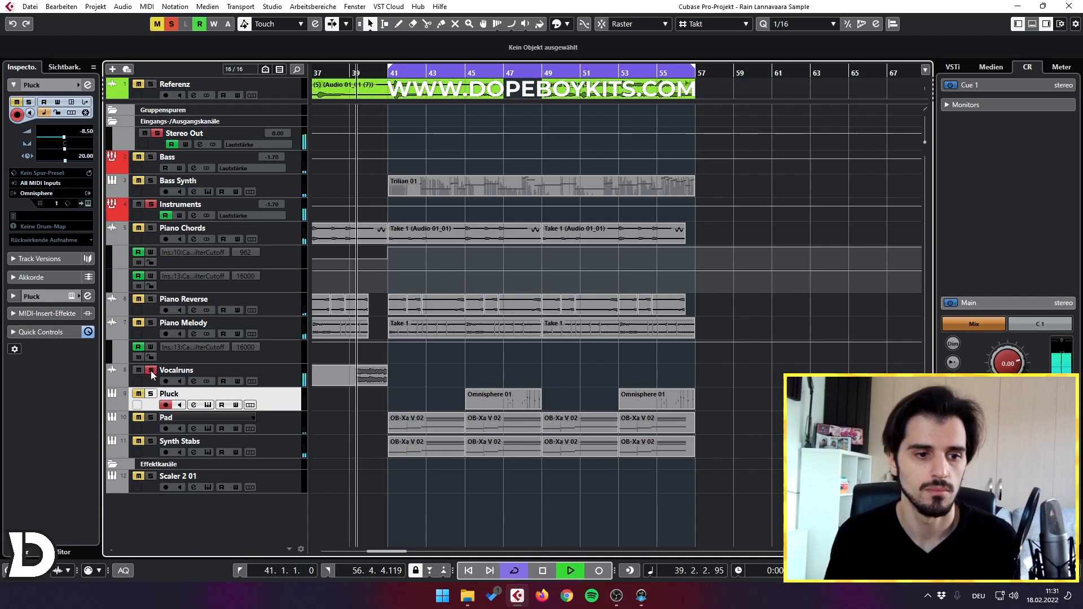
pyautogui.click(151, 371)
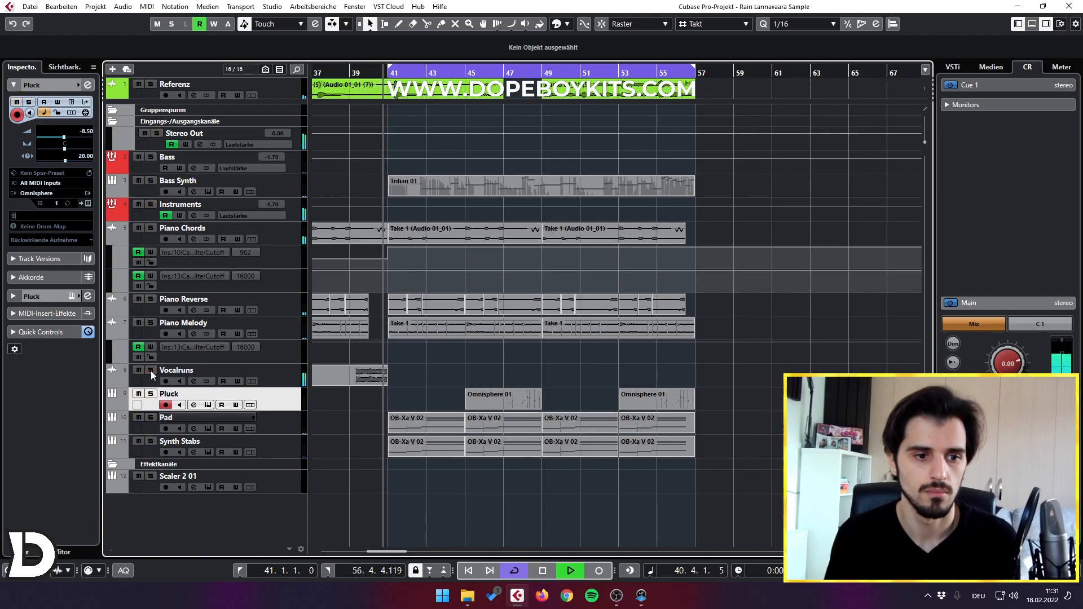